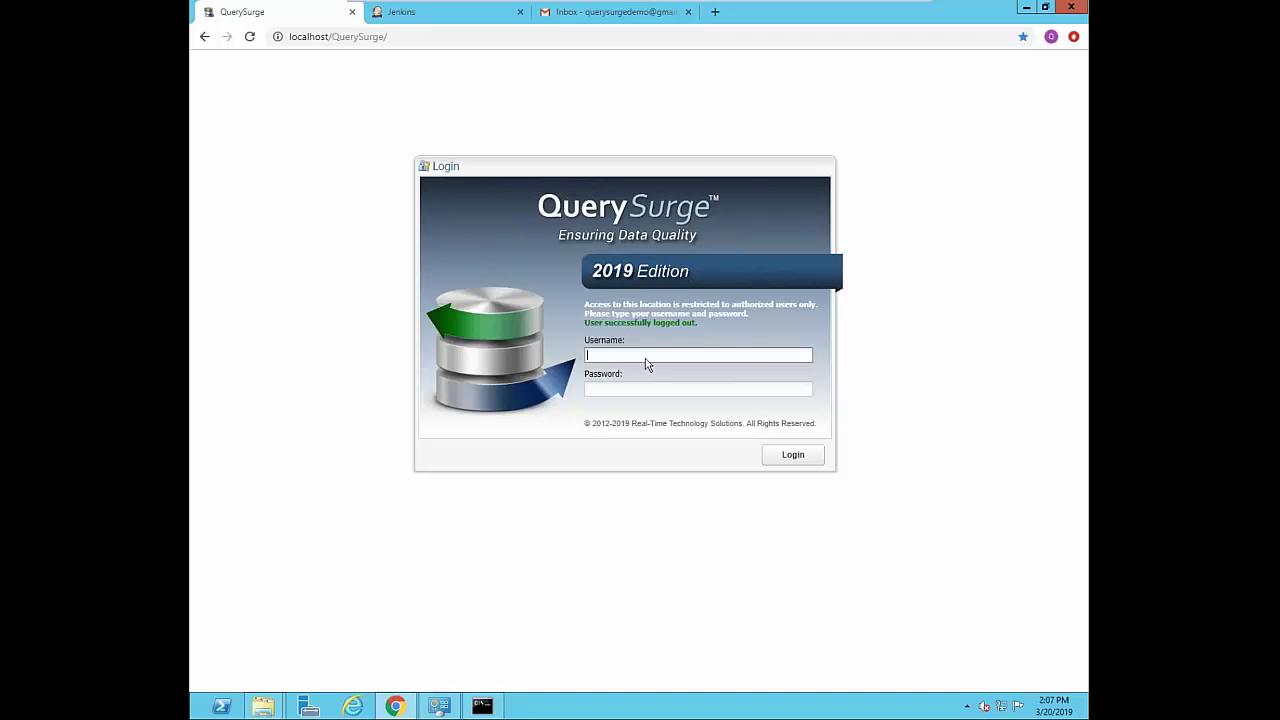
- Log in to QuerySurge with the admin account's username and password
text(min)
key(Tab)
text(adm)
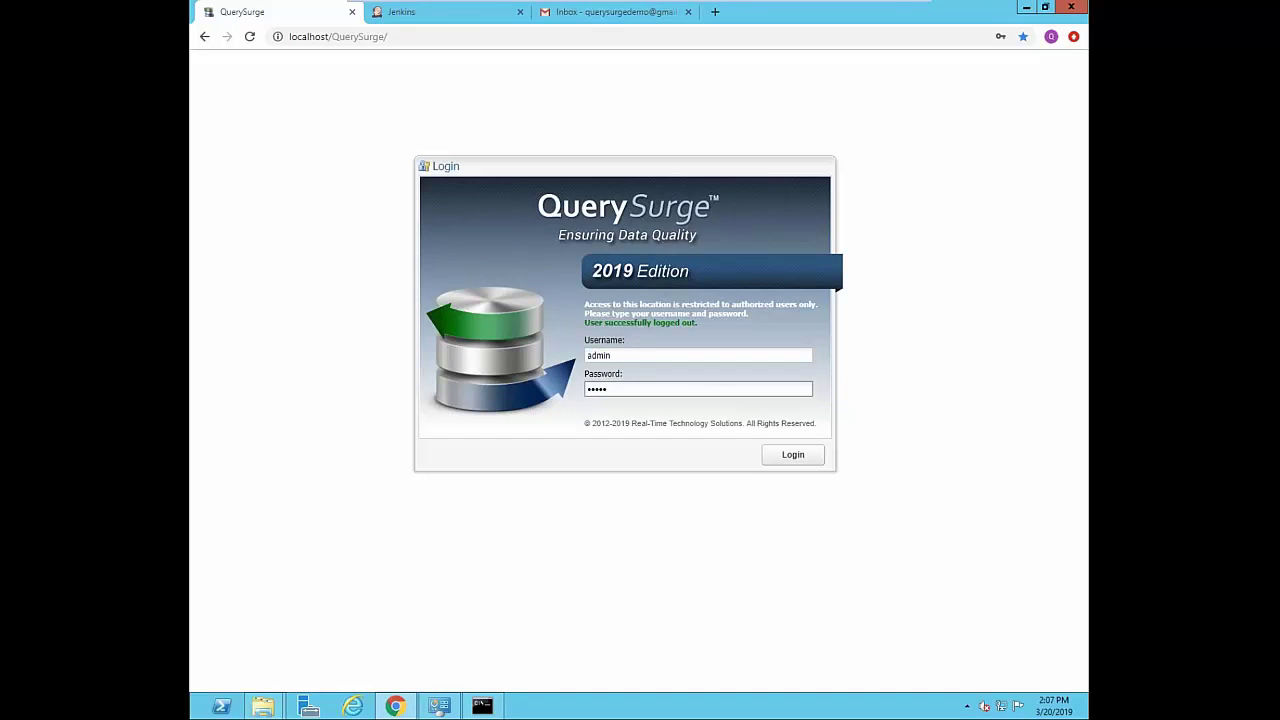
key(Return)
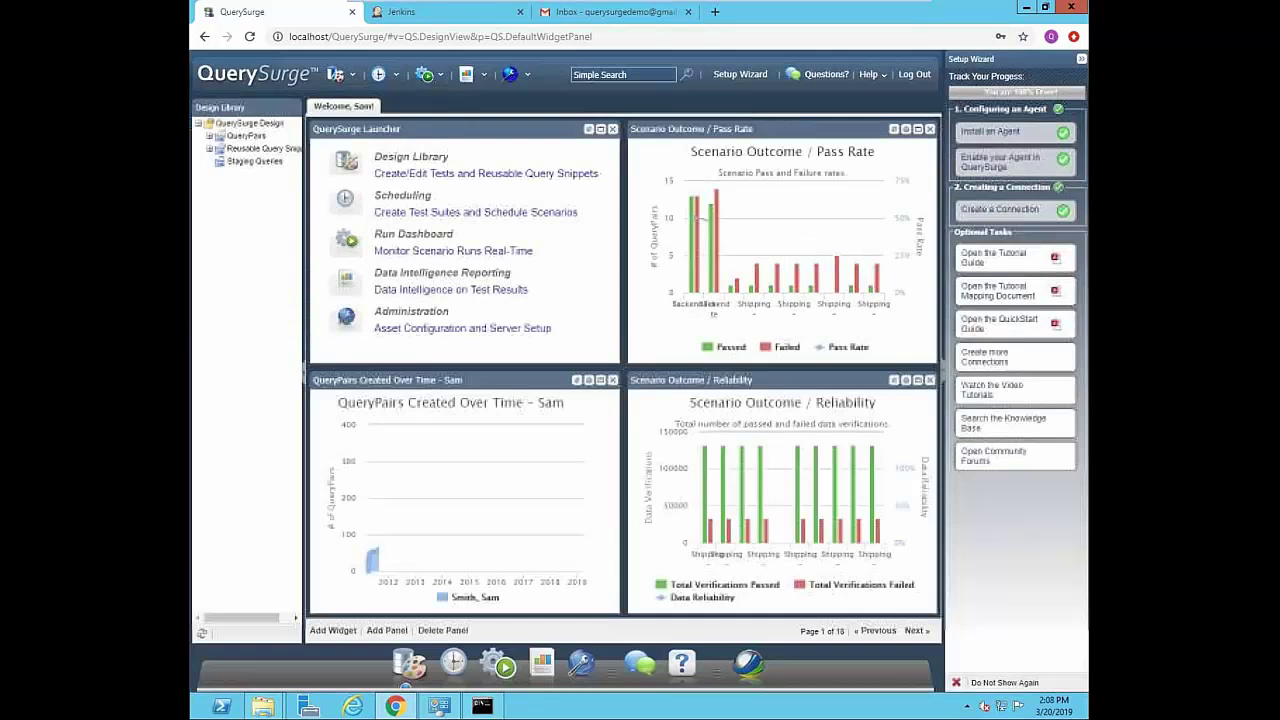
- Hide the Setup Wizard and move the QueryPairs-by-folder chart above Disk Usage on page 18
click(1081, 60)
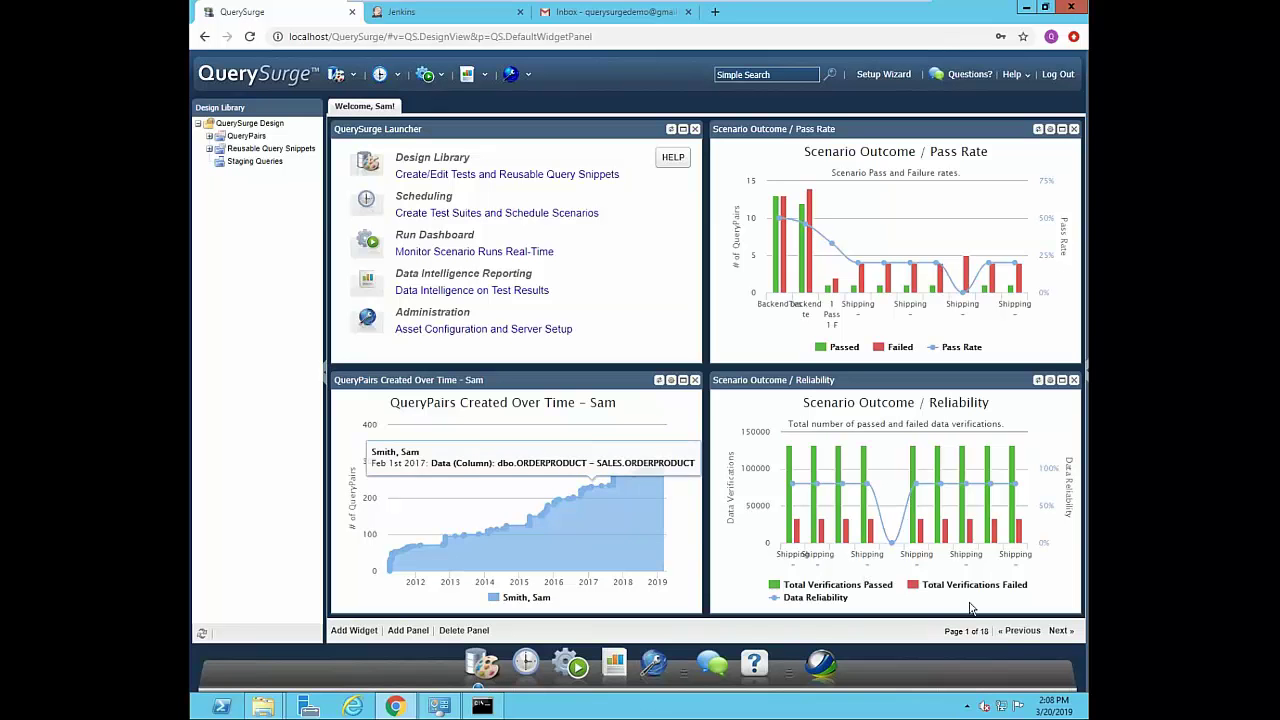
click(1019, 630)
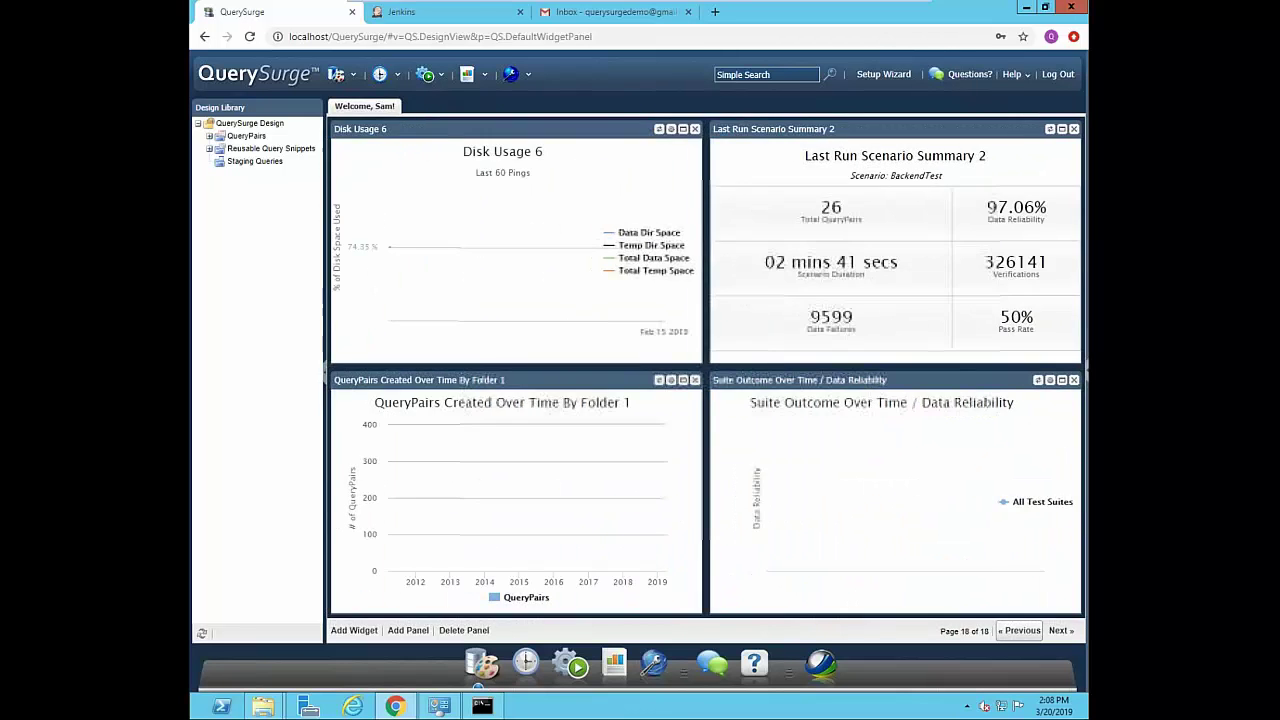
drag(550, 380, 552, 152)
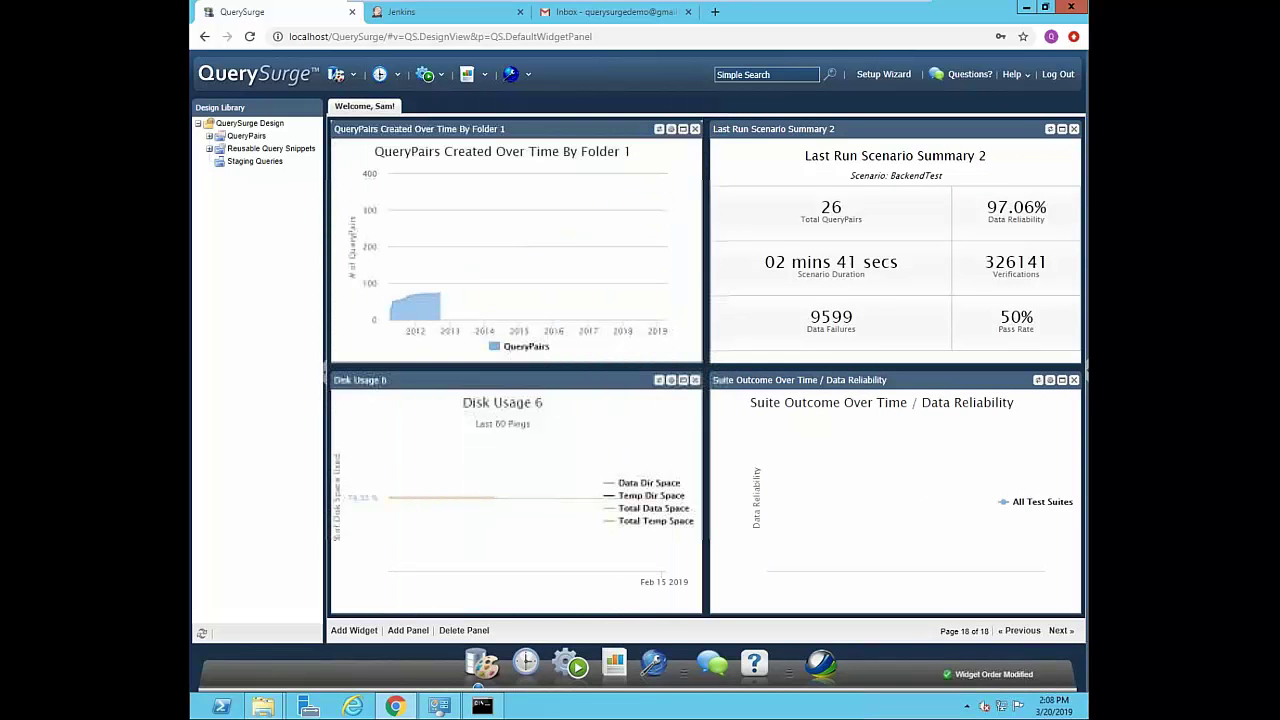
- Browse the Add Widget list without adding anything, then return to dashboard page 1
click(352, 631)
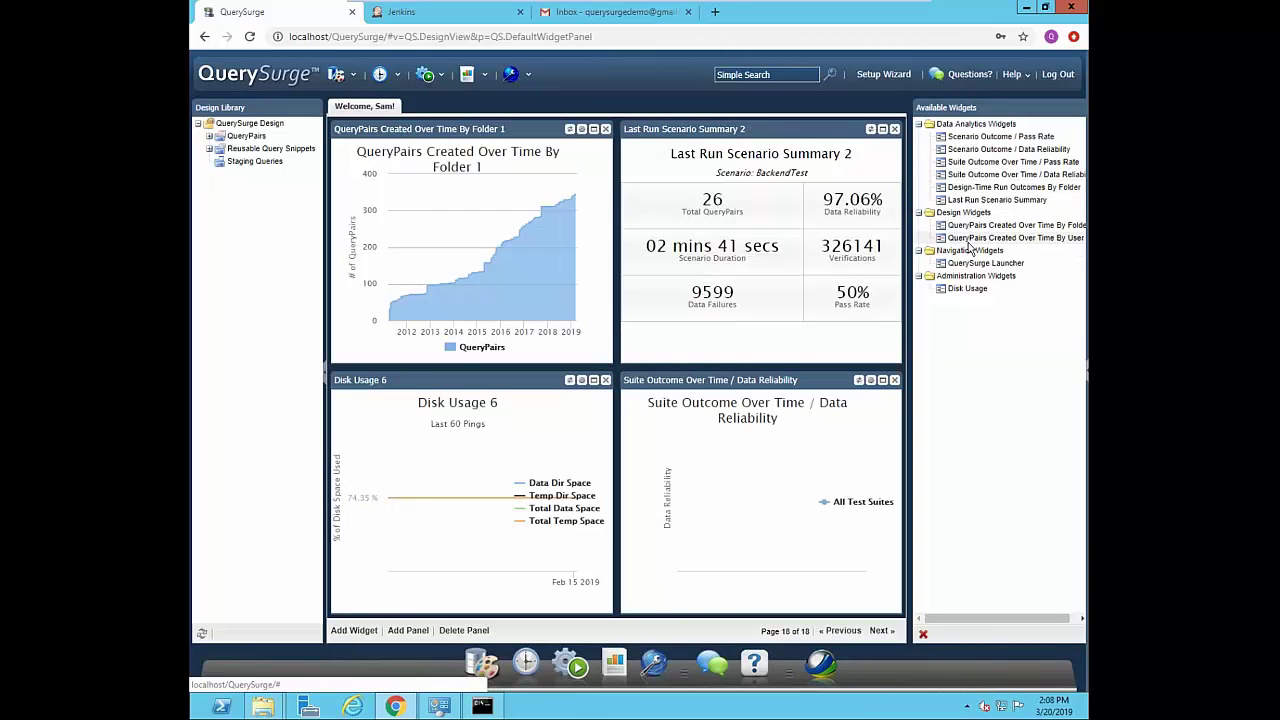
click(923, 634)
click(1060, 631)
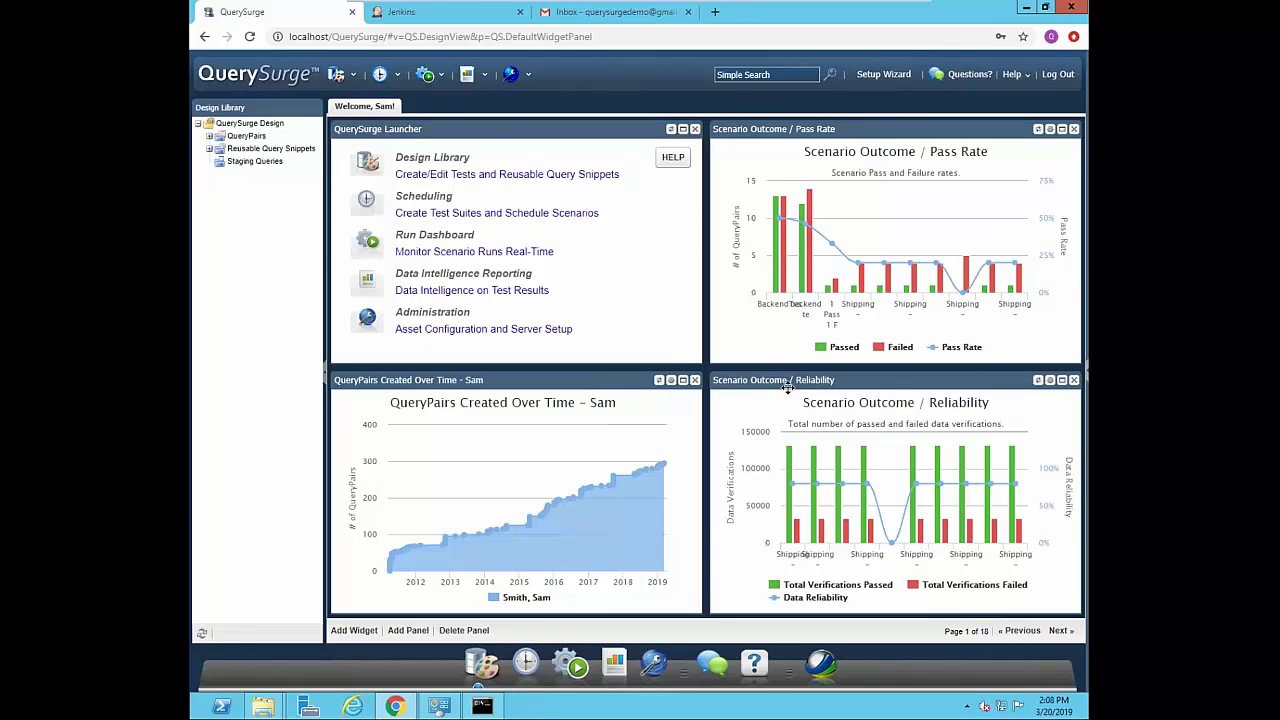
click(1061, 381)
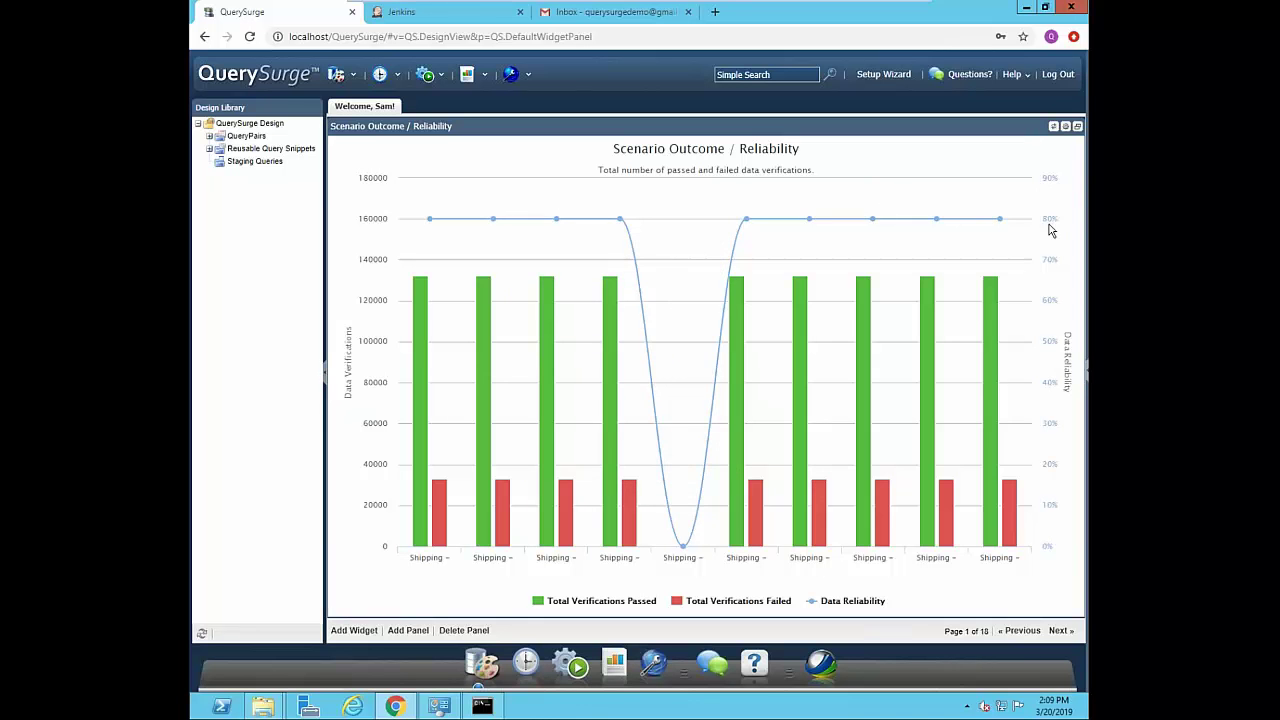
click(1066, 127)
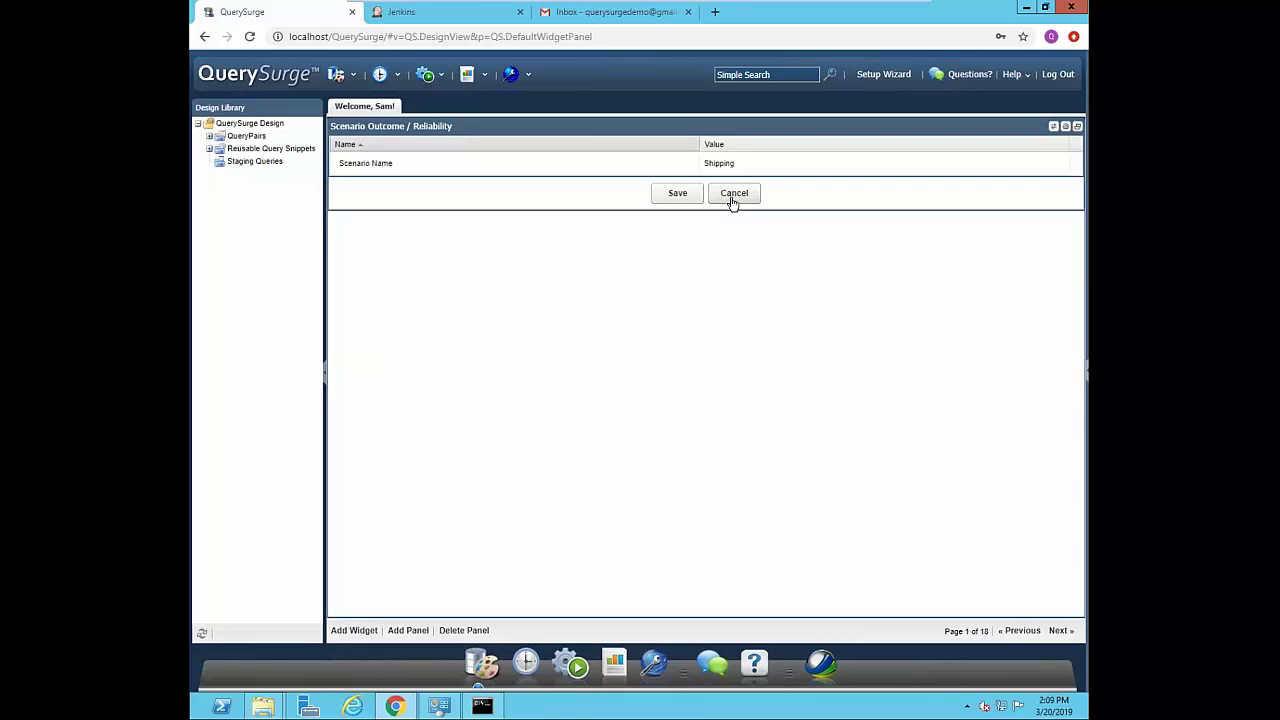
click(733, 195)
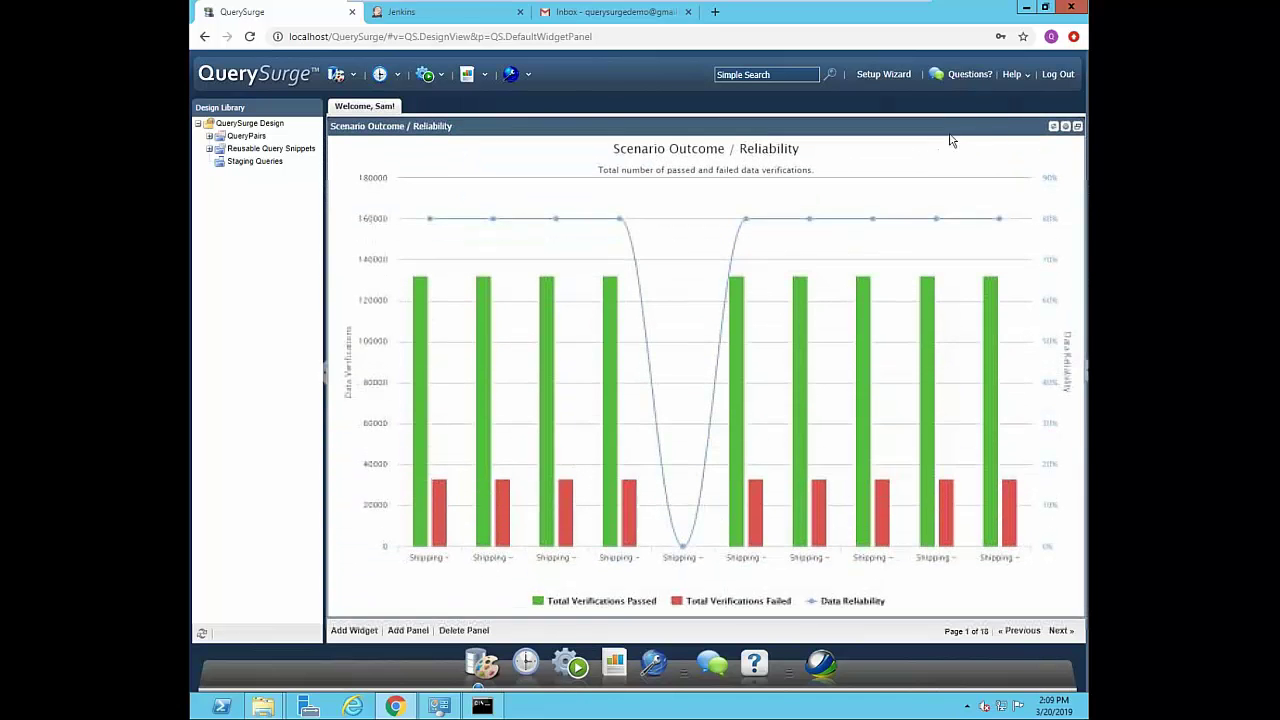
click(1065, 126)
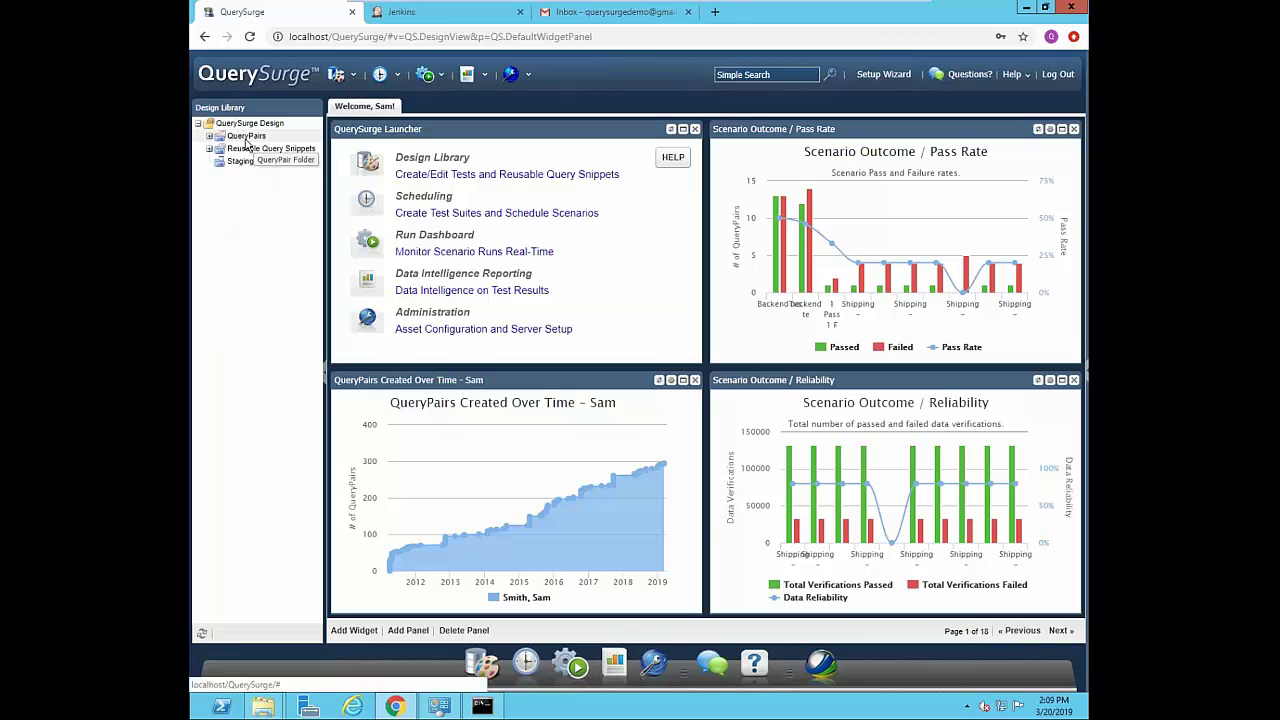
- Open QueryPair #18, 'American Express - Different Data Fail', from QueryPairs > Customers
click(209, 136)
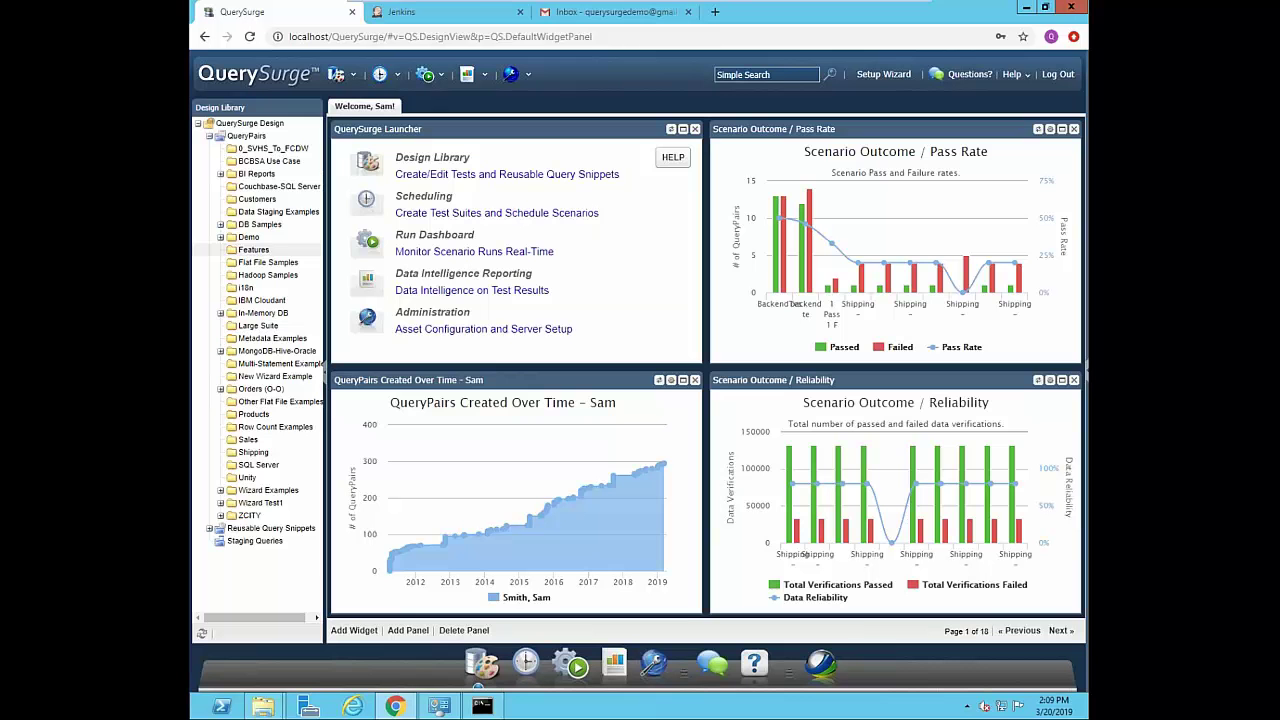
click(256, 201)
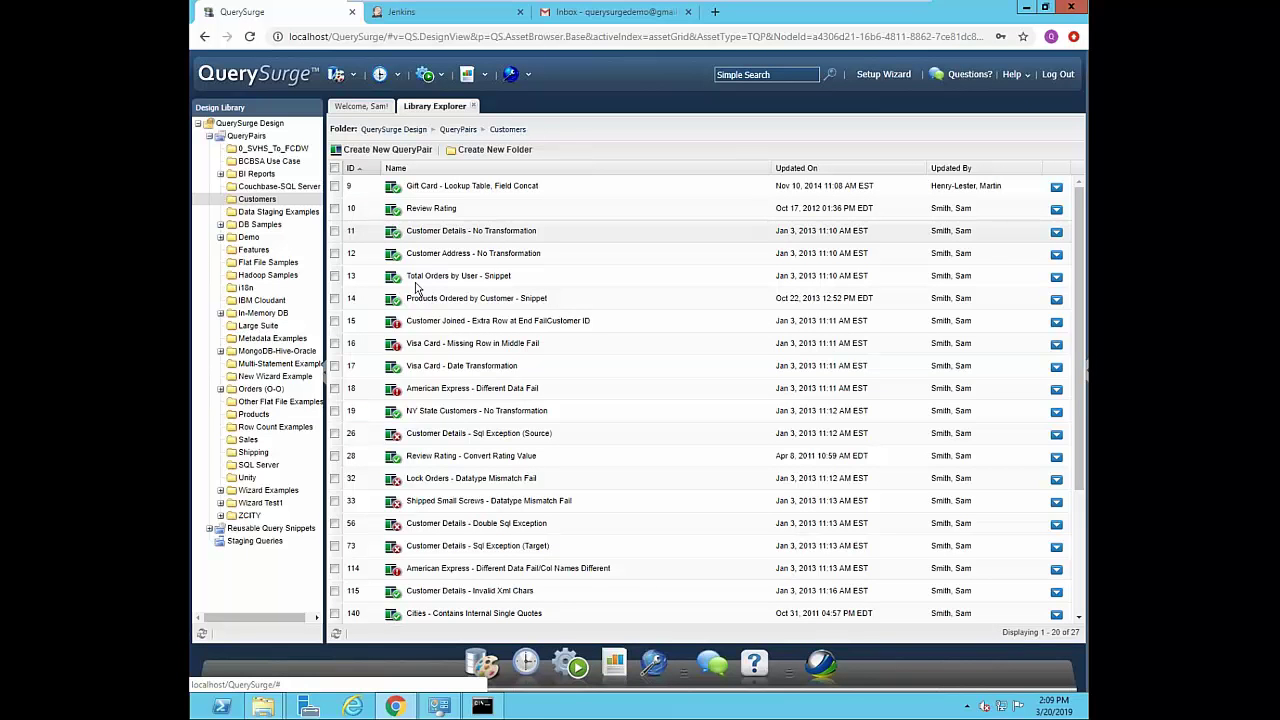
double_click(454, 397)
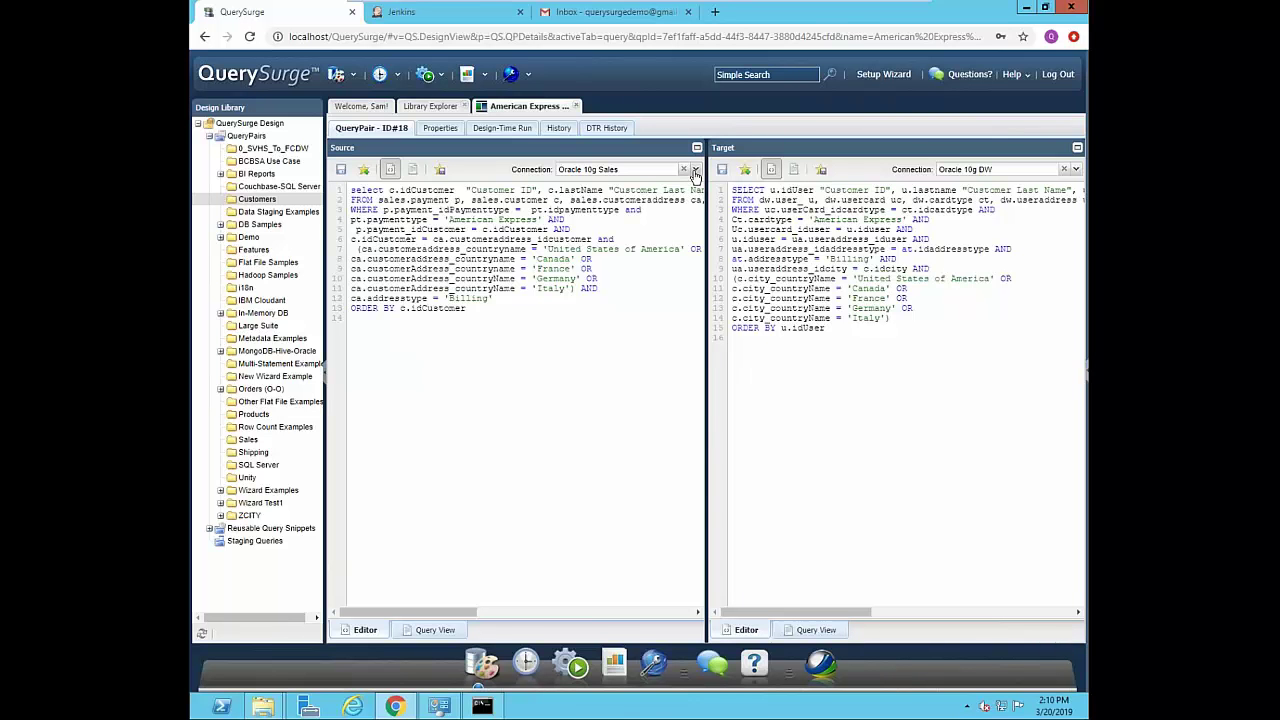
click(695, 173)
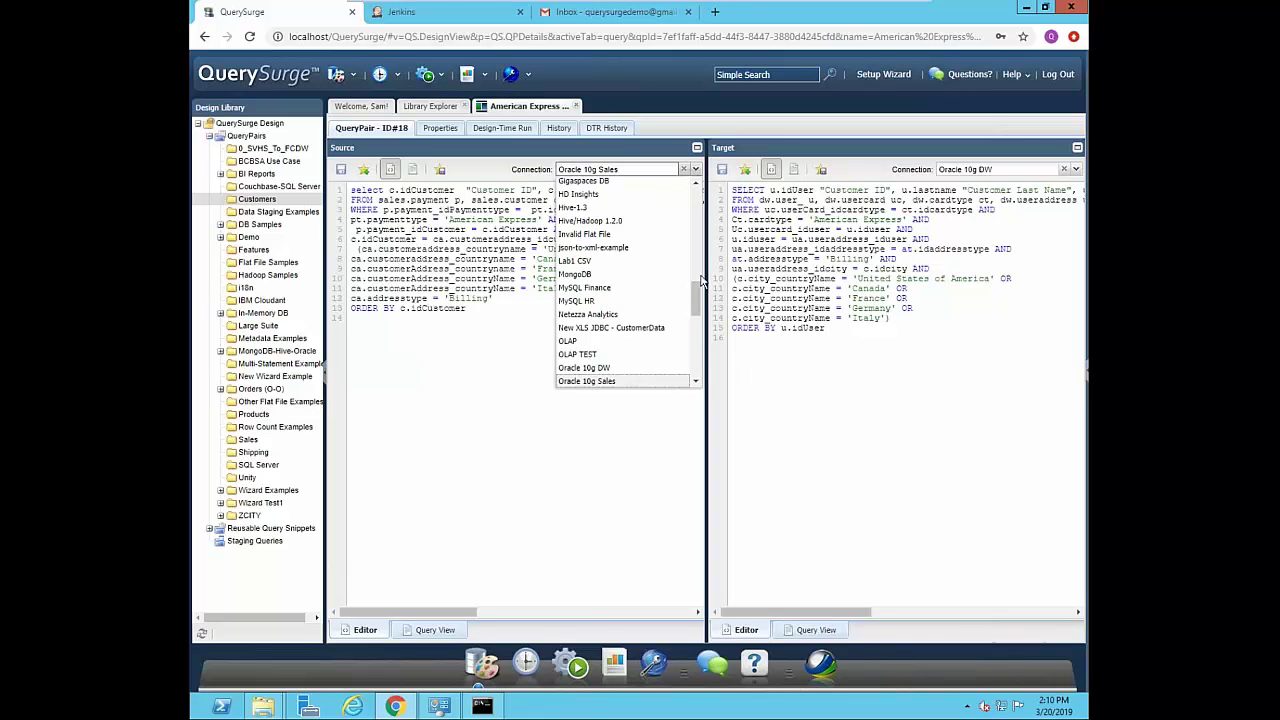
drag(699, 292, 695, 342)
click(476, 346)
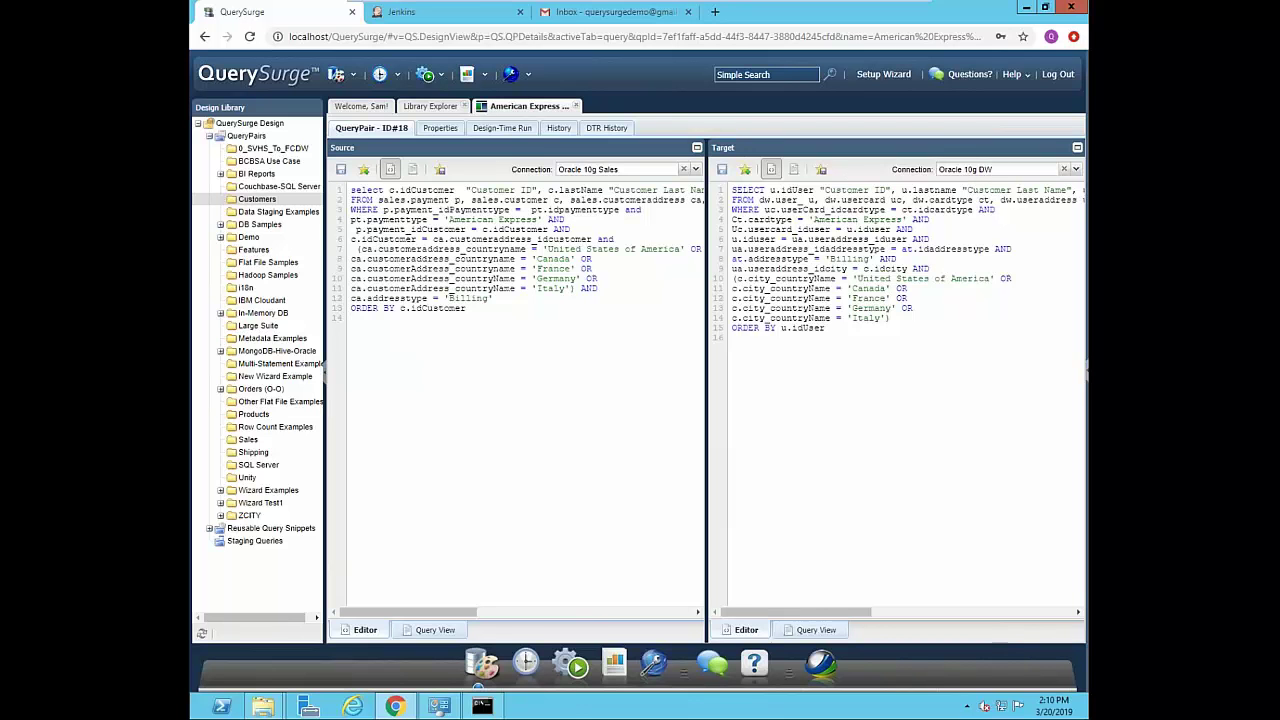
- Check the failed Design-Time Run and view its query results listing 6,493 source rows
click(502, 128)
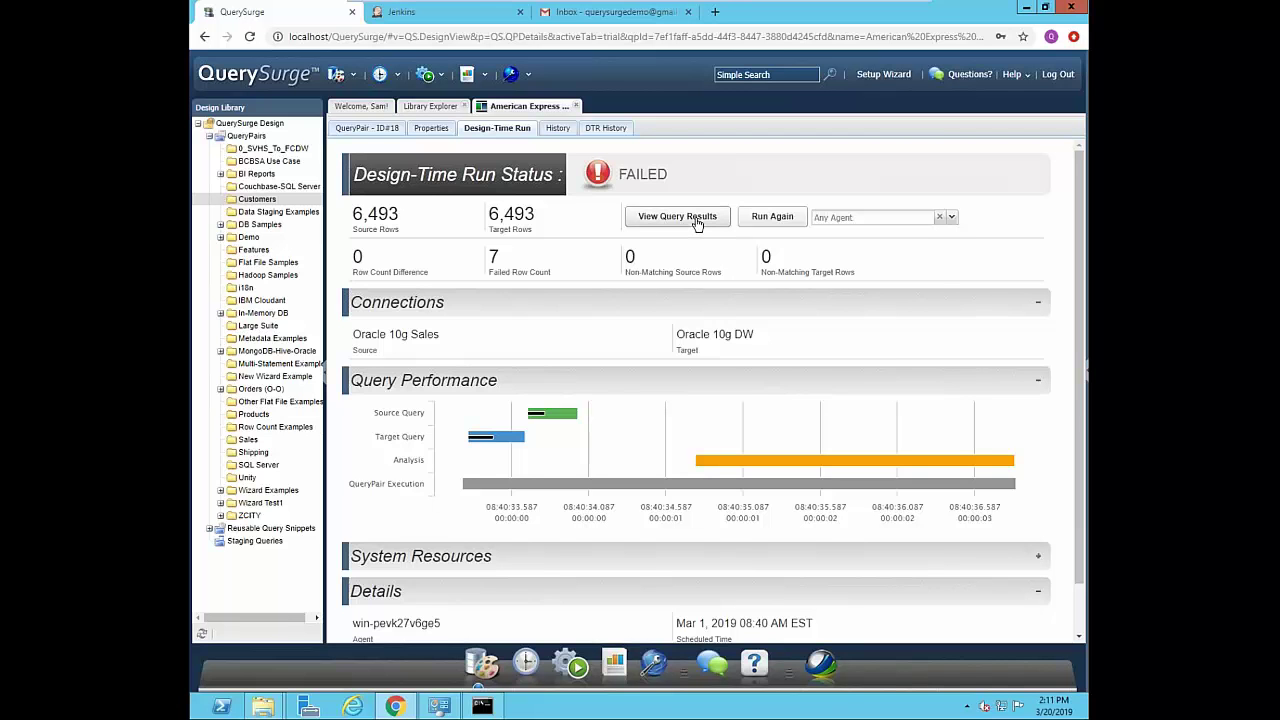
click(677, 217)
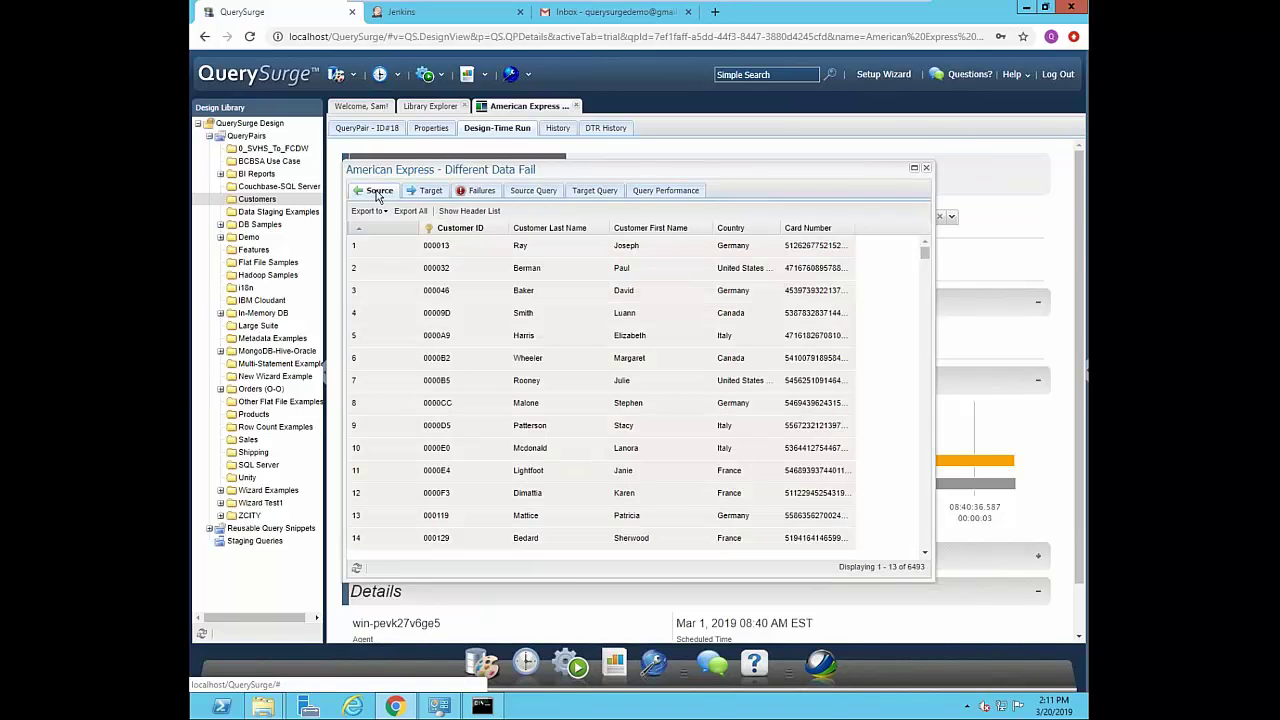
- Compare the 7 failed rows' card numbers side by side, check export formats, then close the results
click(428, 194)
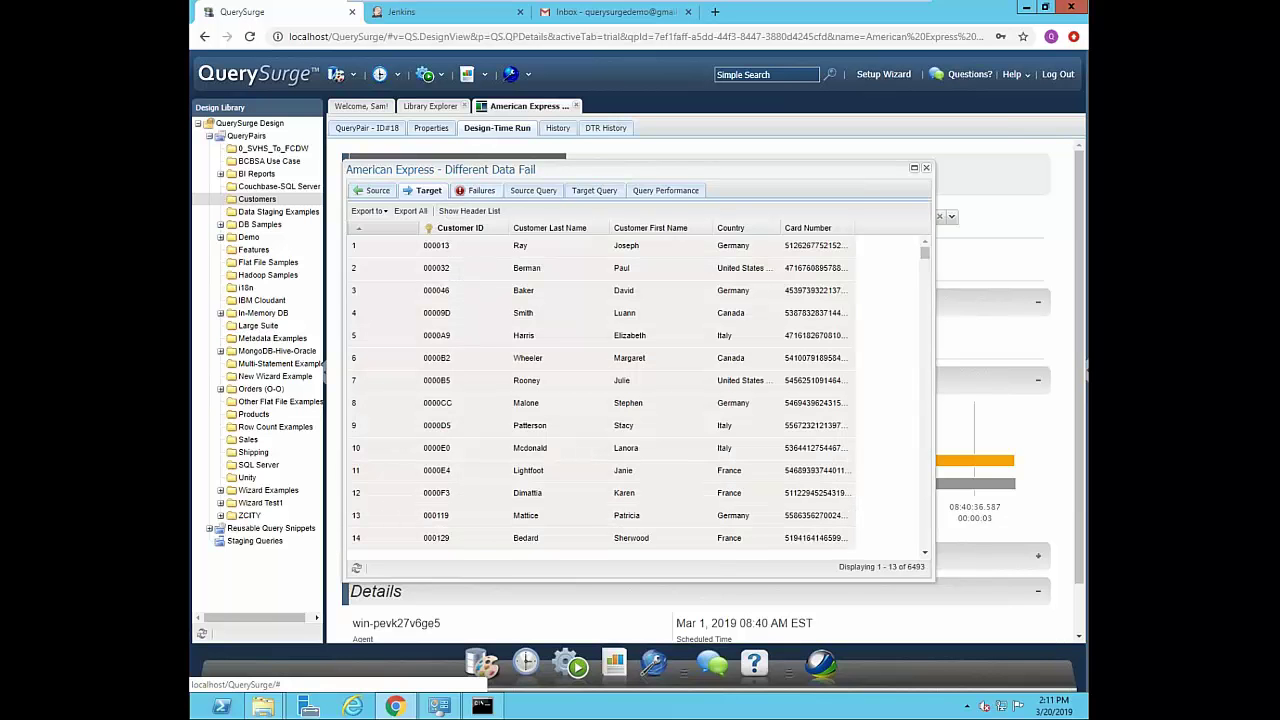
click(477, 190)
click(383, 218)
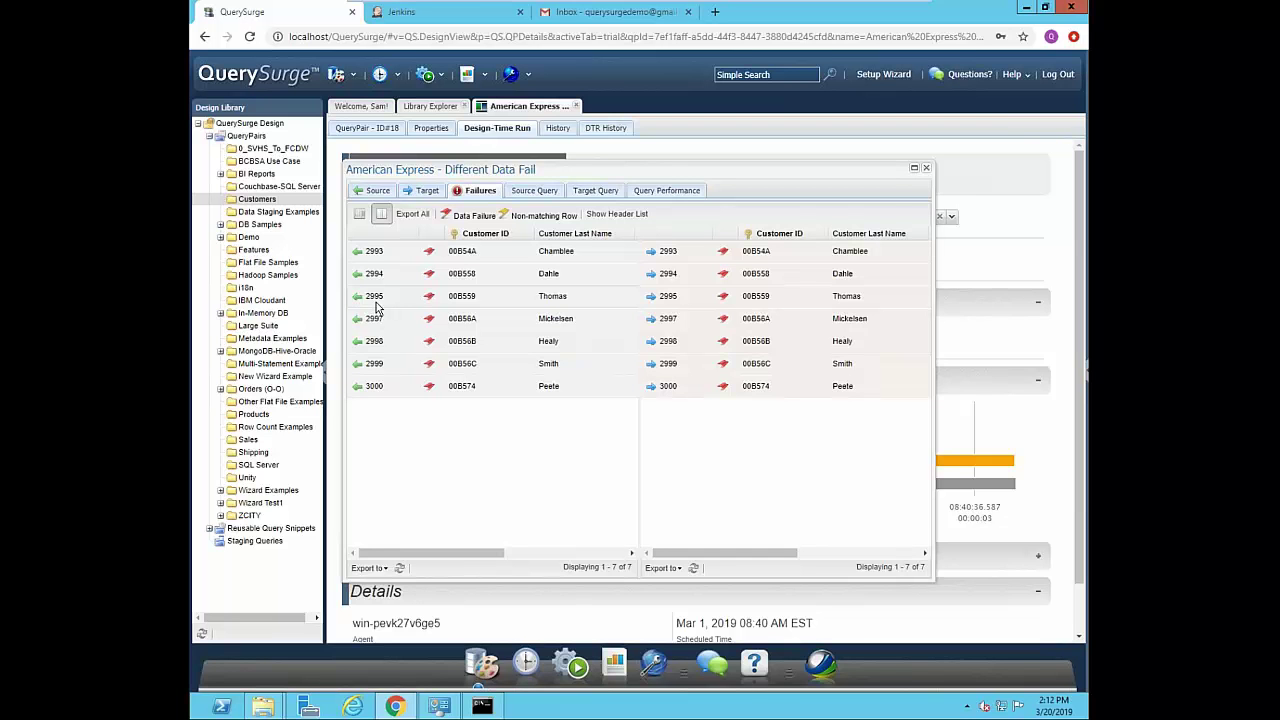
drag(434, 553, 572, 567)
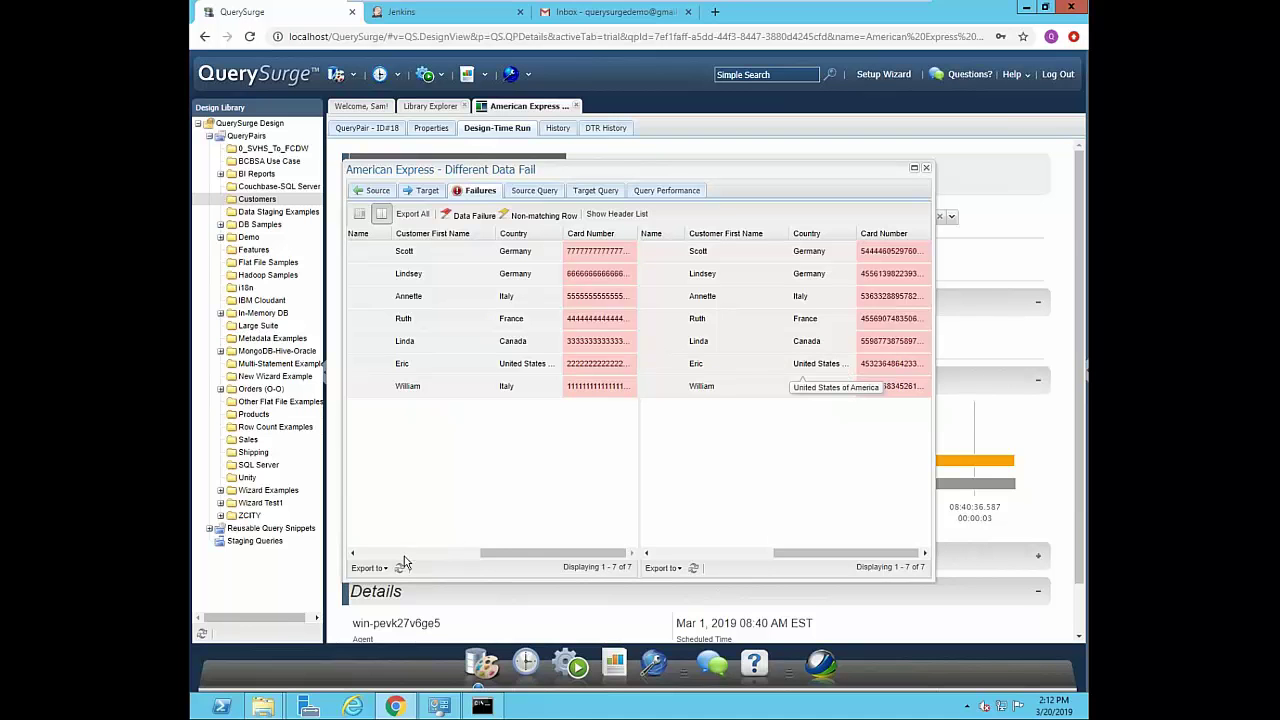
click(368, 568)
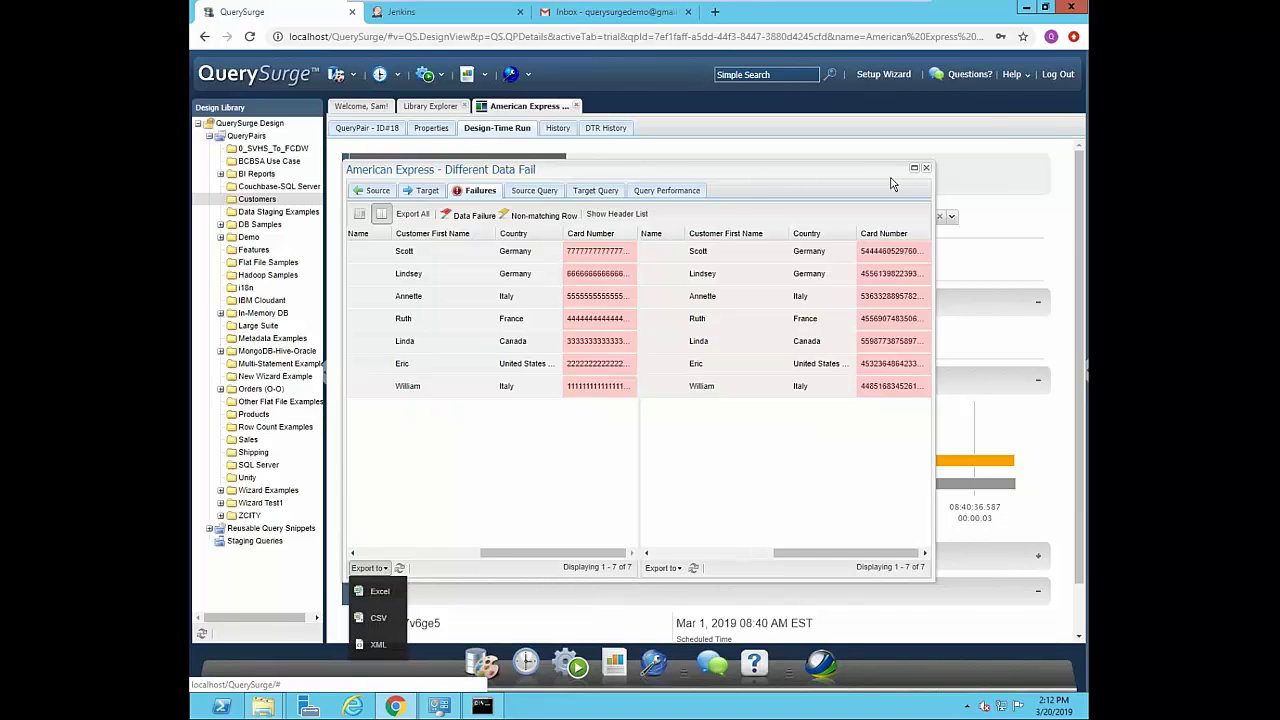
click(926, 167)
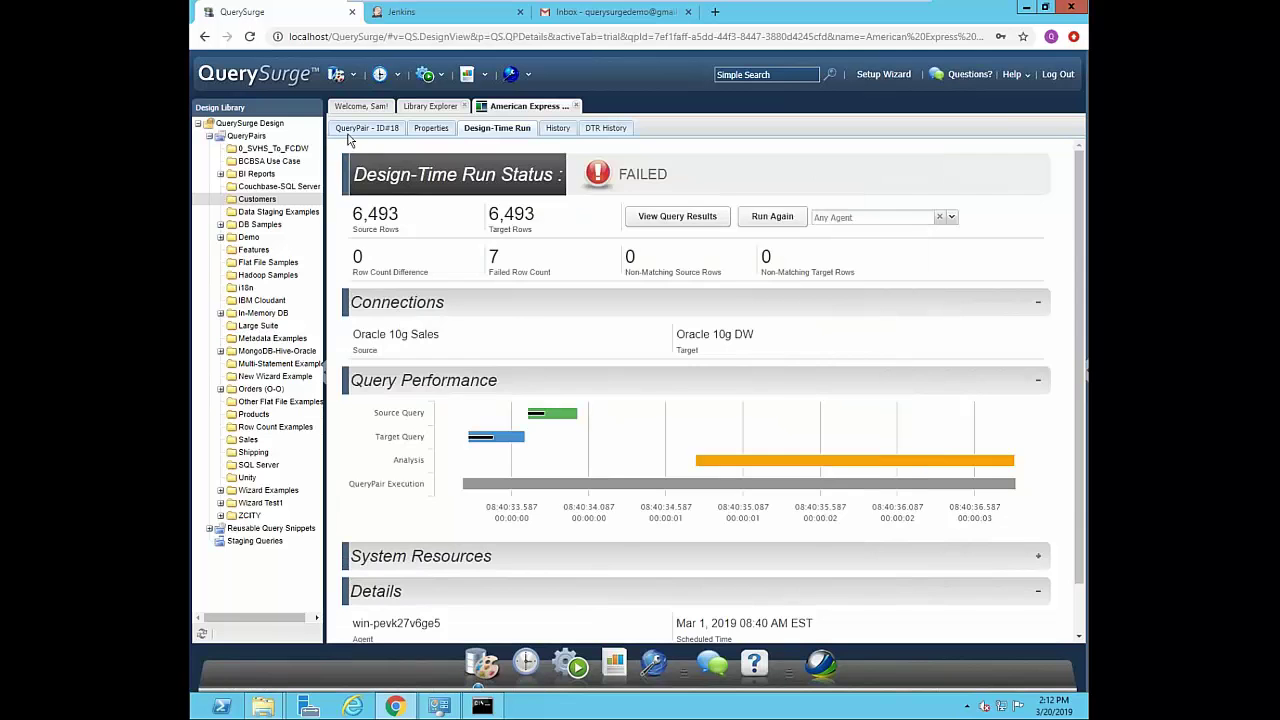
- Go back to the QueryPair's SQL, then launch the Query Wizard from the toolbar menu
click(362, 129)
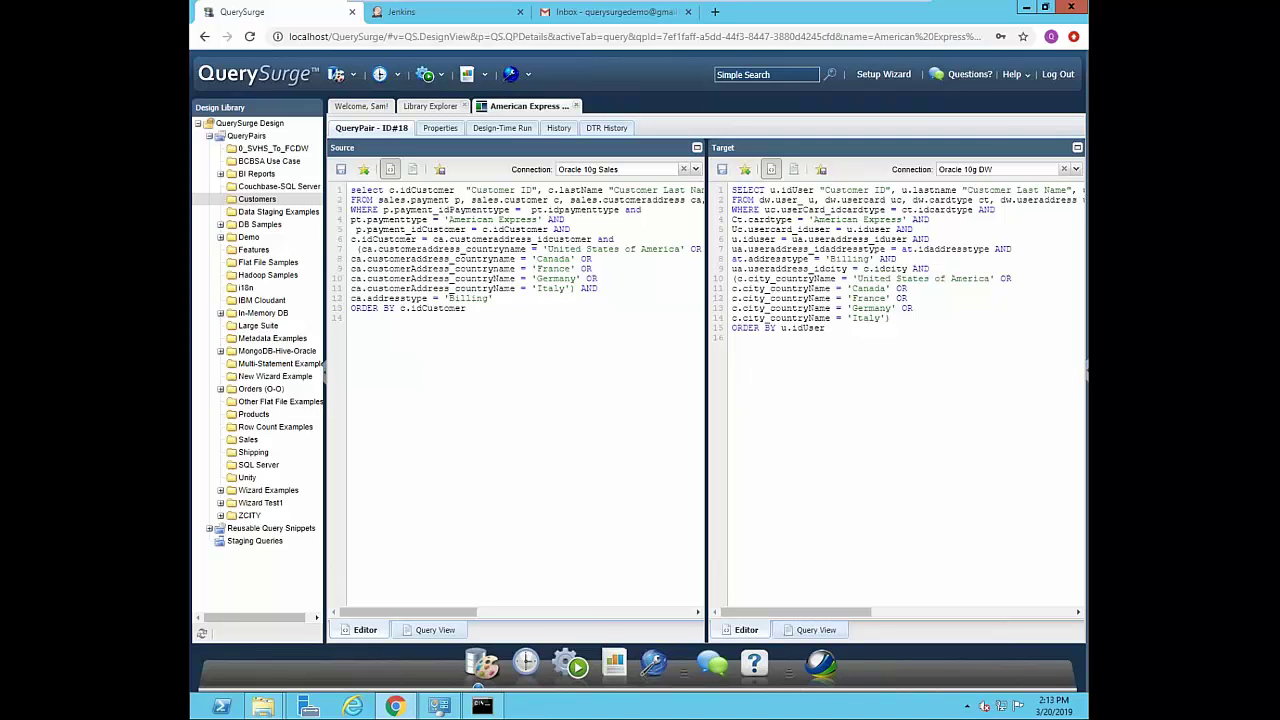
click(355, 80)
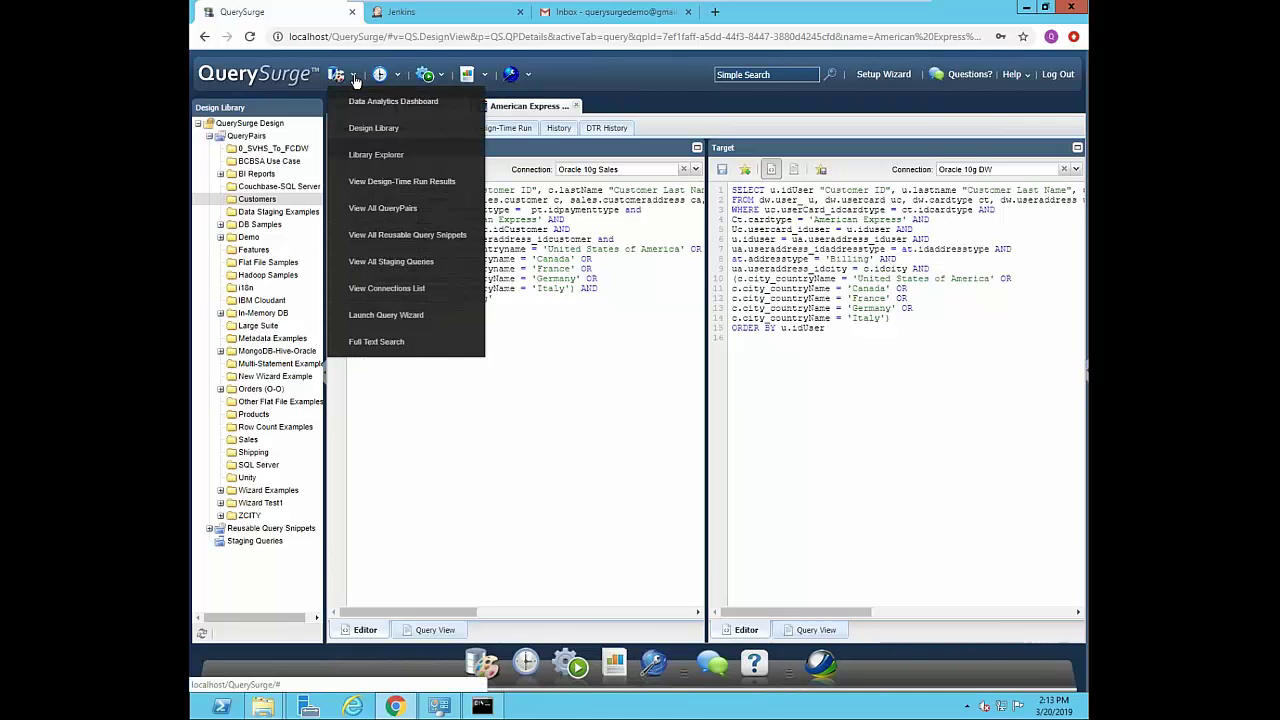
click(386, 316)
- Pick Oracle 10g Sales as source and Oracle 10g DW as target connection, then continue
click(944, 551)
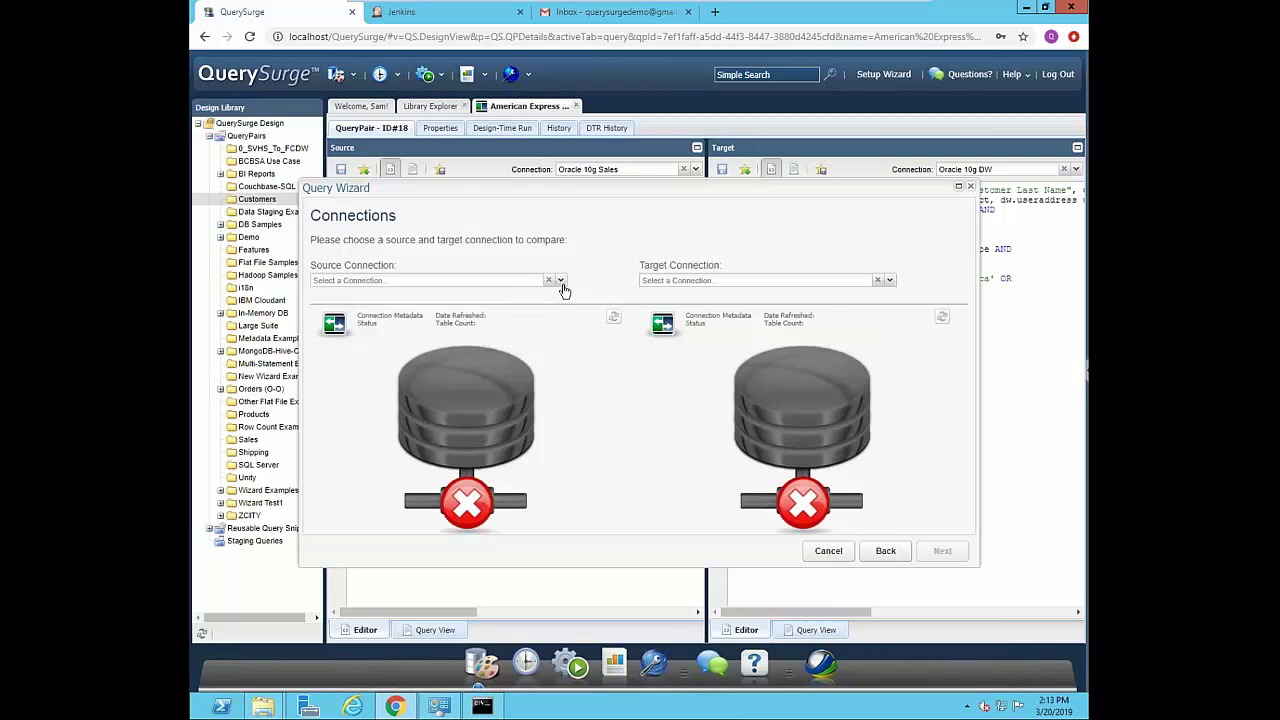
click(561, 282)
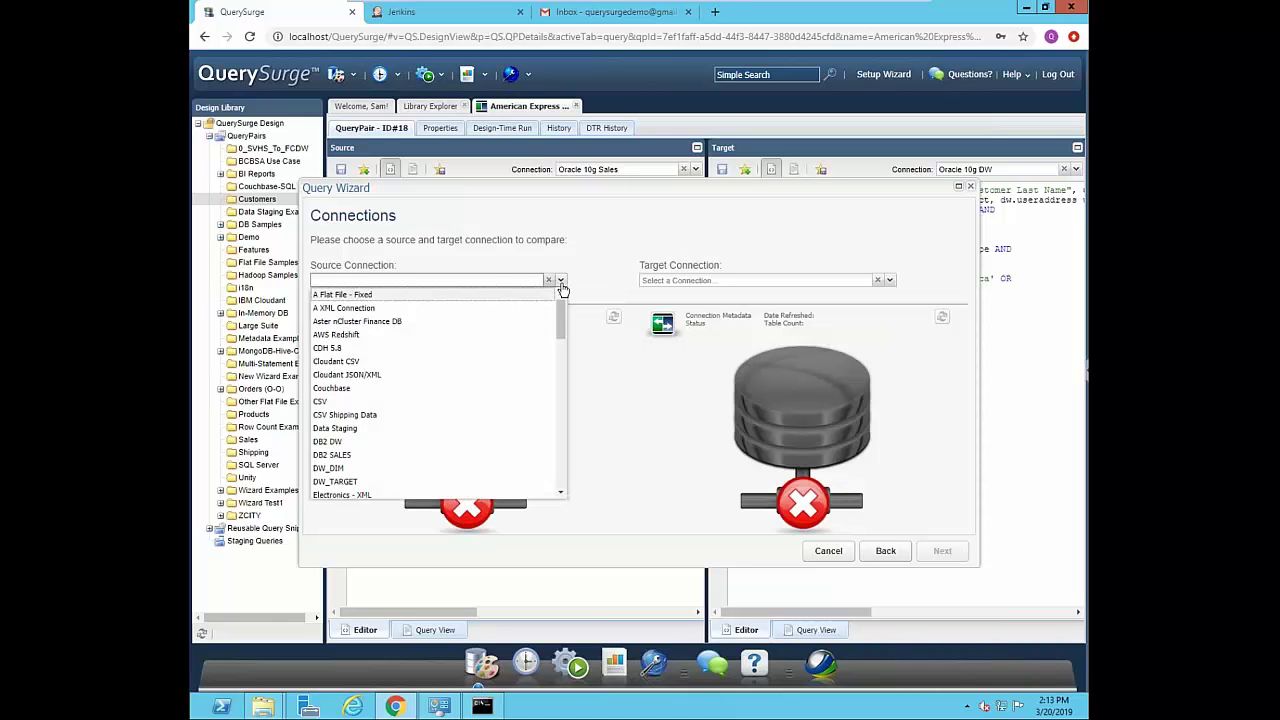
drag(563, 320, 557, 416)
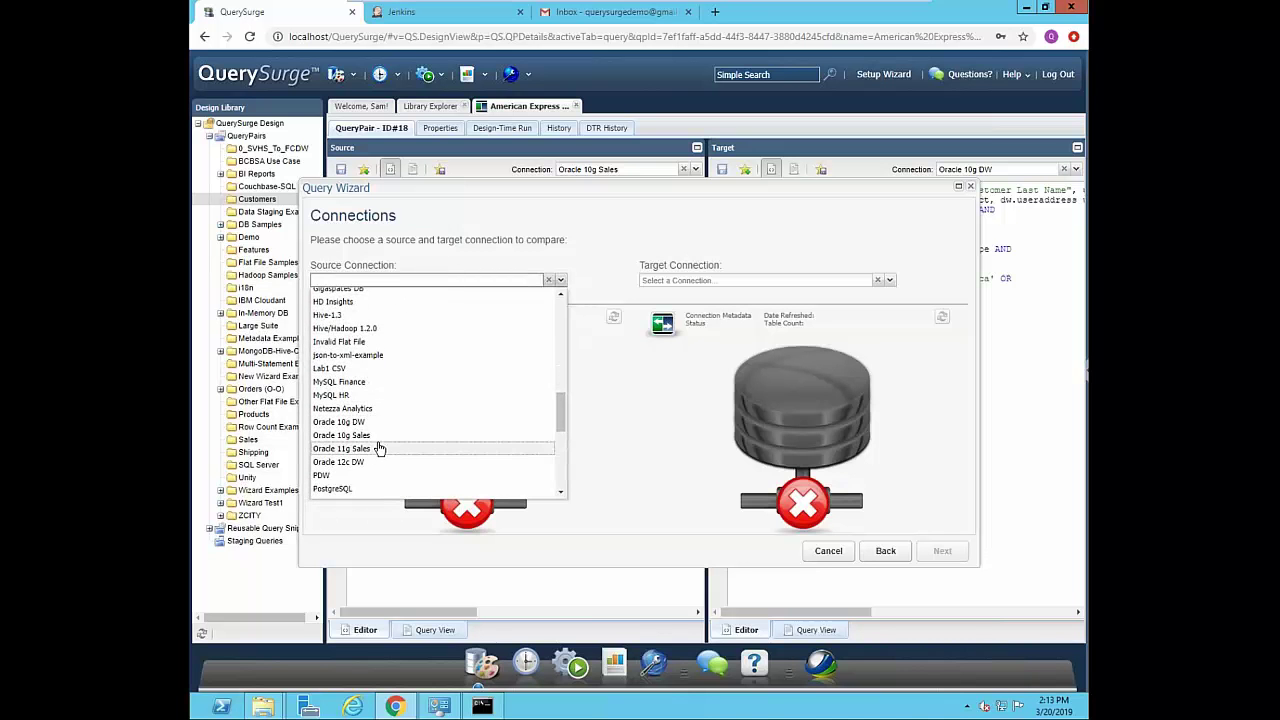
click(377, 440)
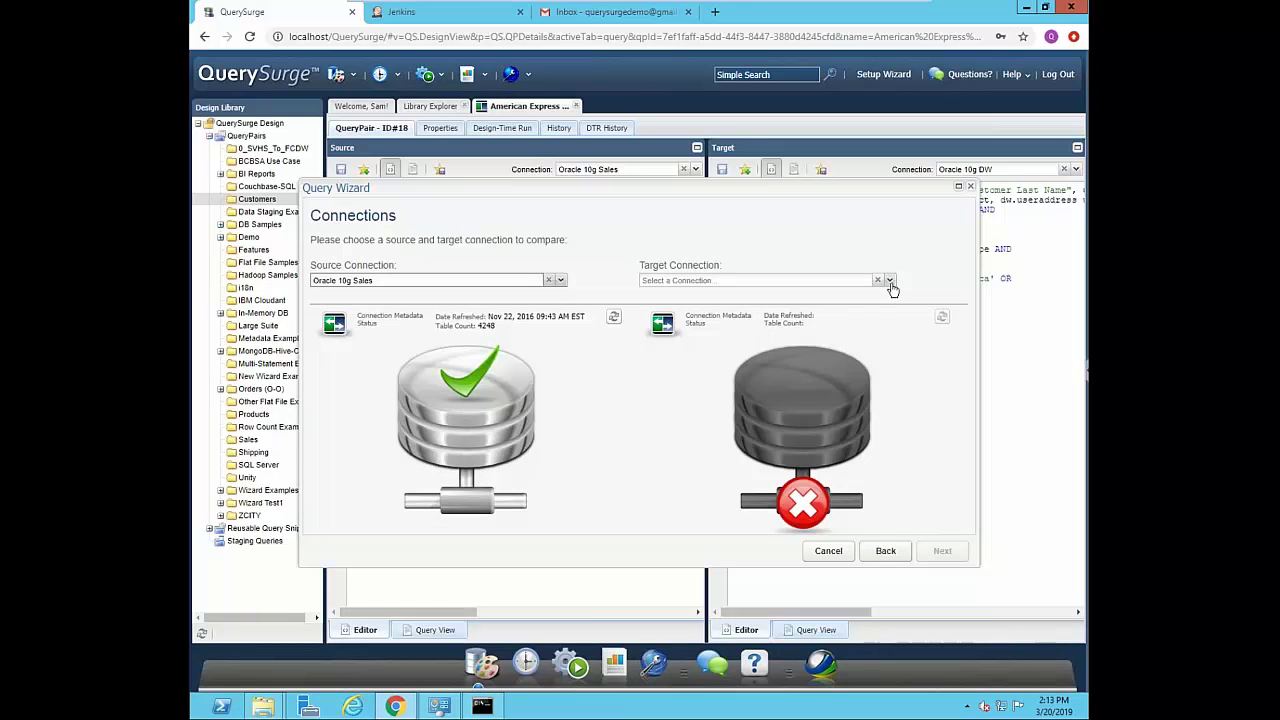
click(892, 288)
drag(887, 318, 883, 418)
click(690, 455)
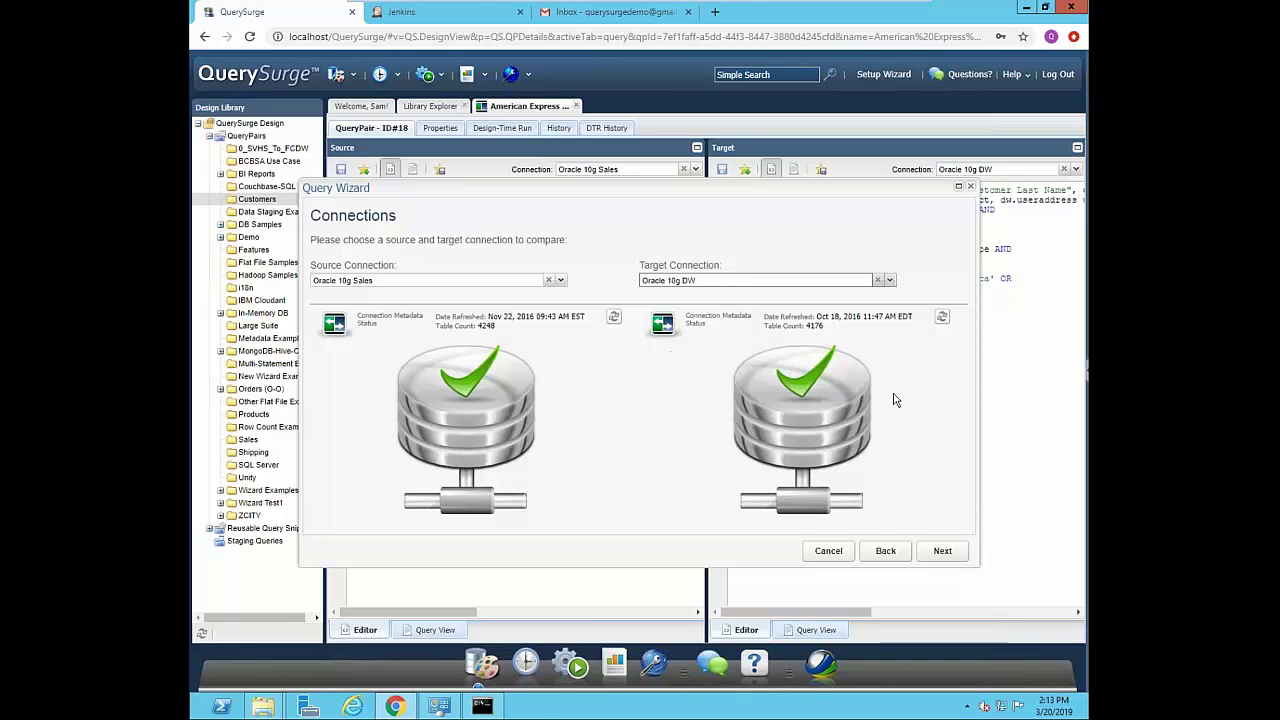
click(940, 551)
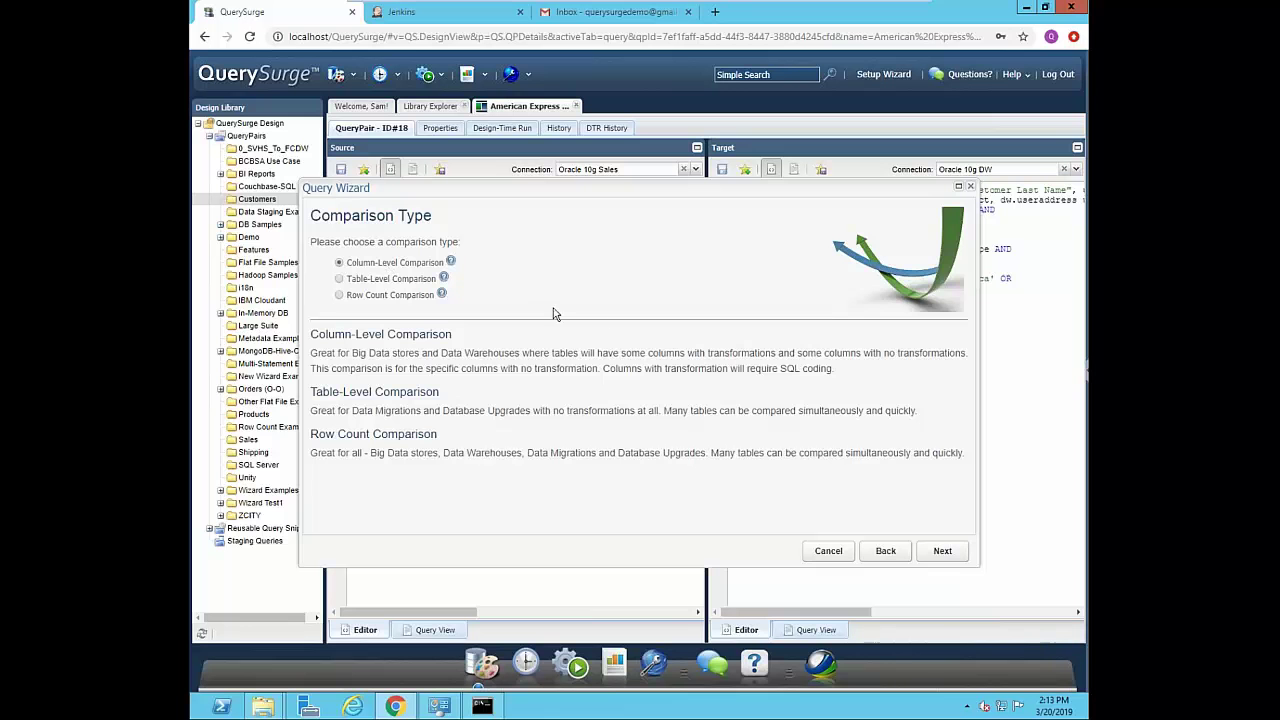
- Keep Column-Level Comparison and select the SALES source schema and DW target schema
click(943, 555)
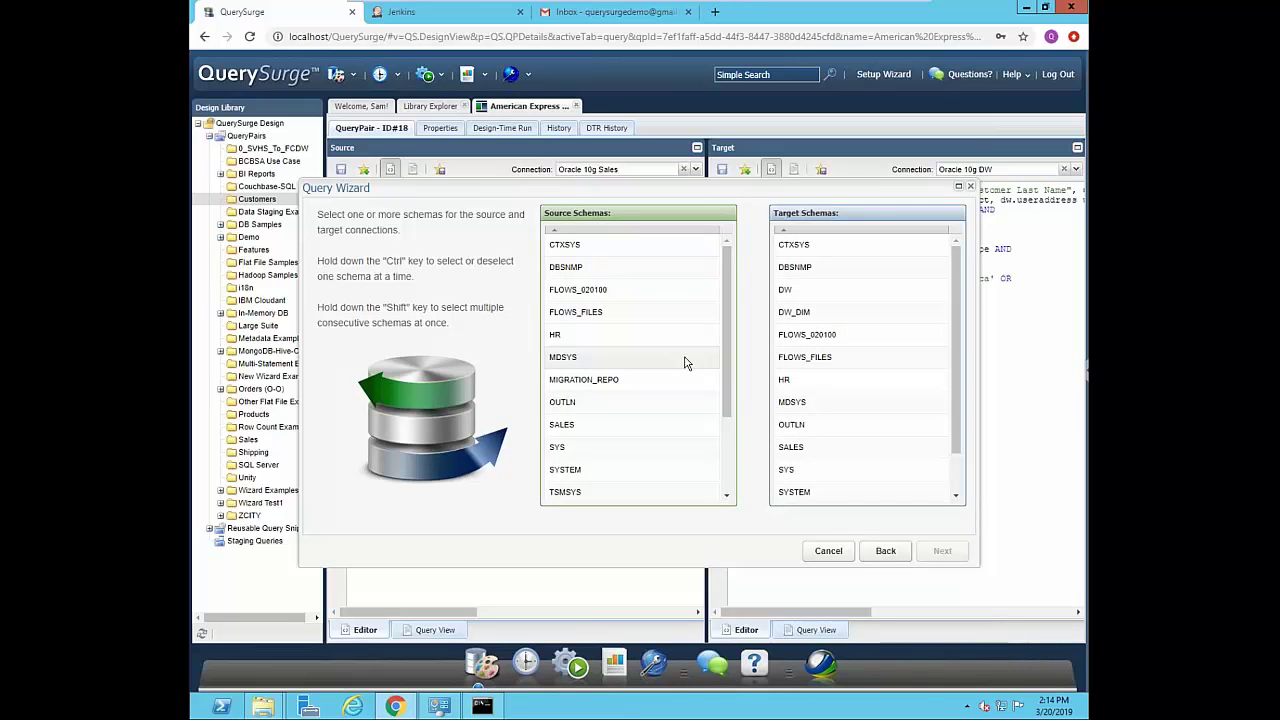
click(580, 428)
click(812, 294)
- Maximize the table-relationship step and filter source tables by 'order' and target tables by 'purch'
click(941, 552)
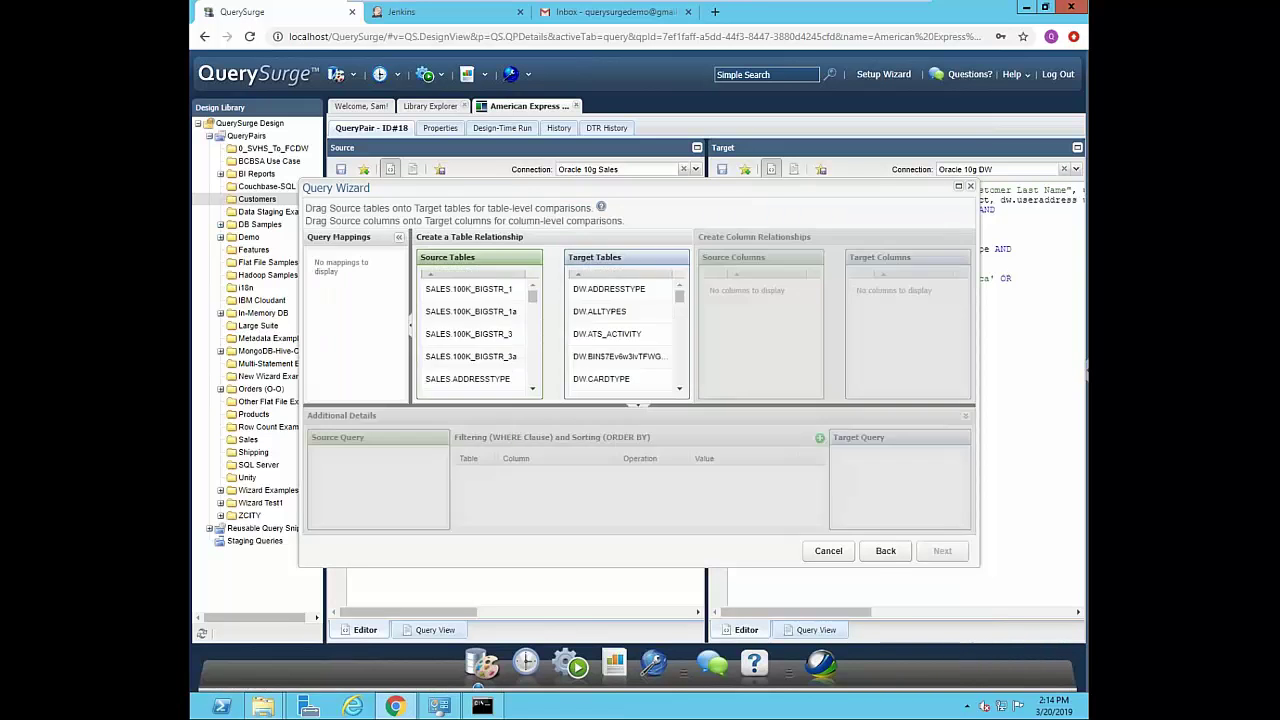
click(959, 189)
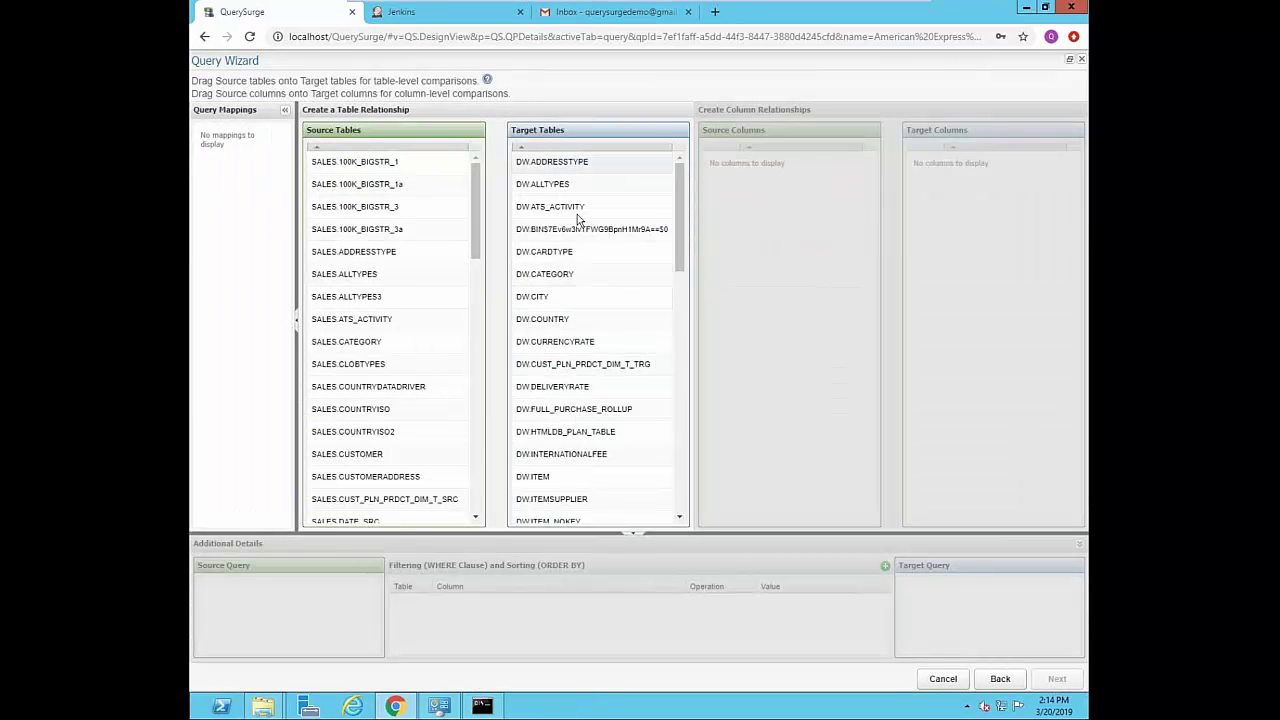
click(463, 150)
mouse_move(483, 256)
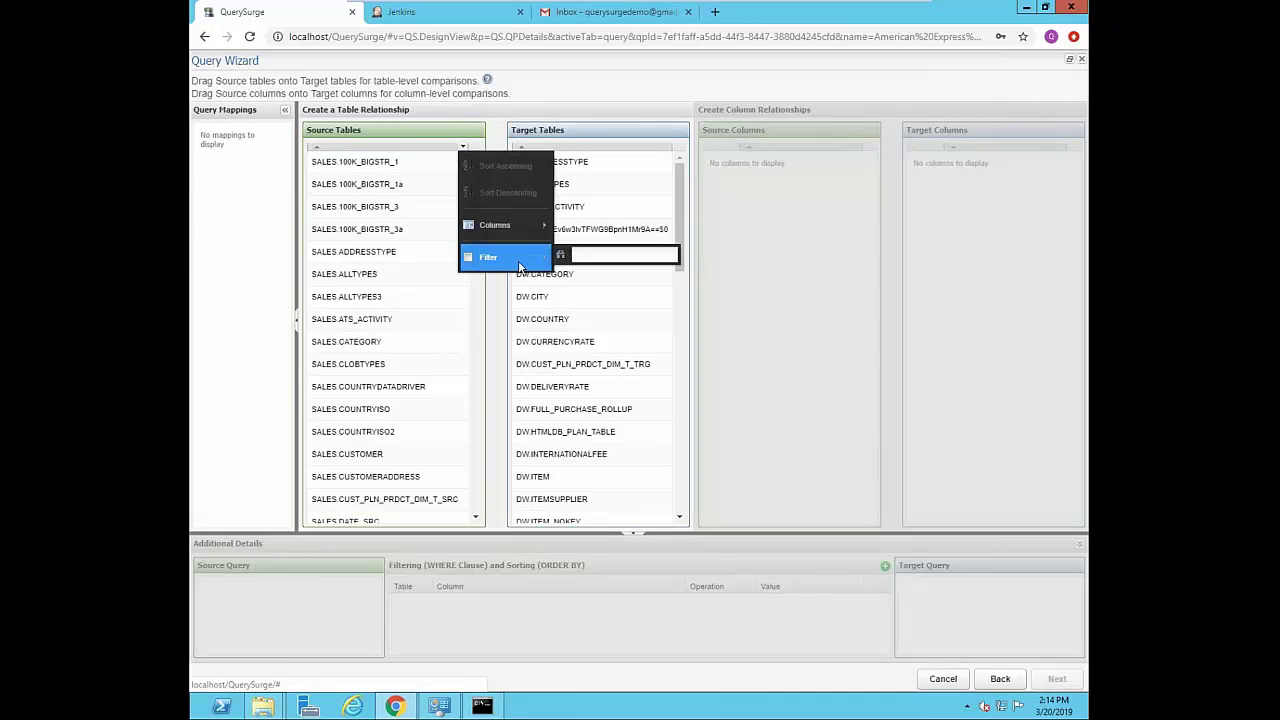
text(order)
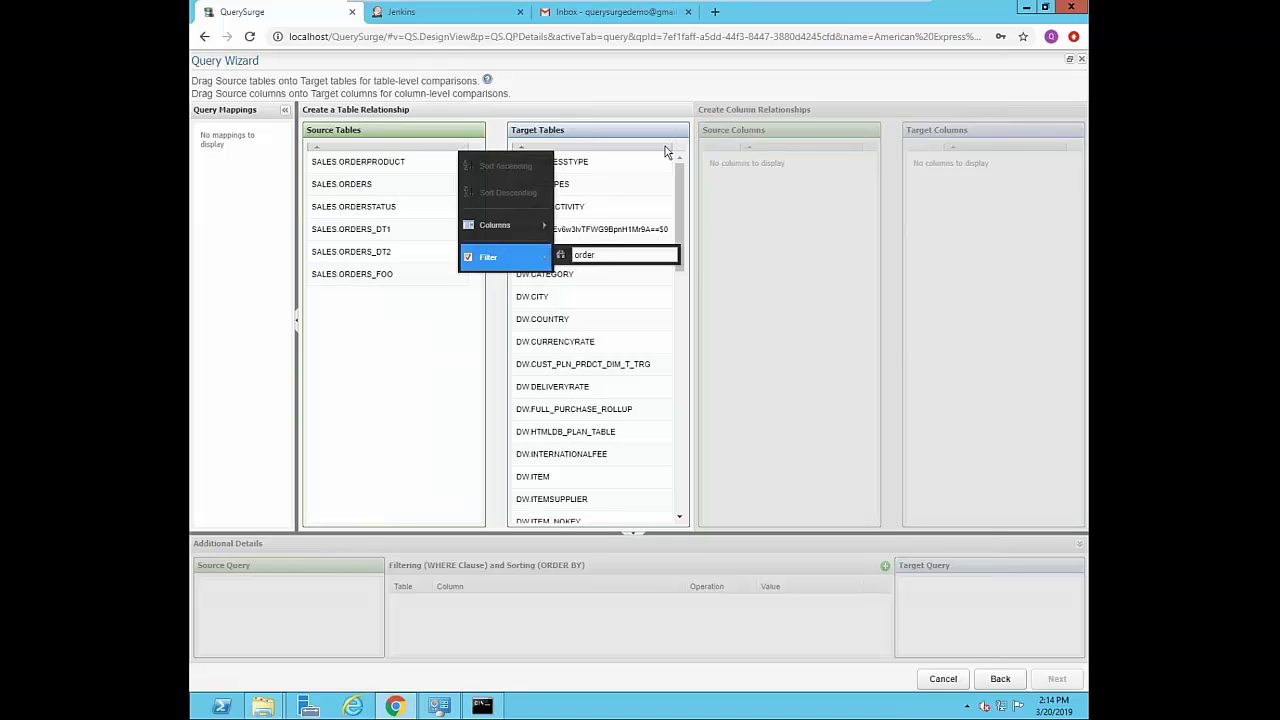
click(666, 147)
mouse_move(692, 257)
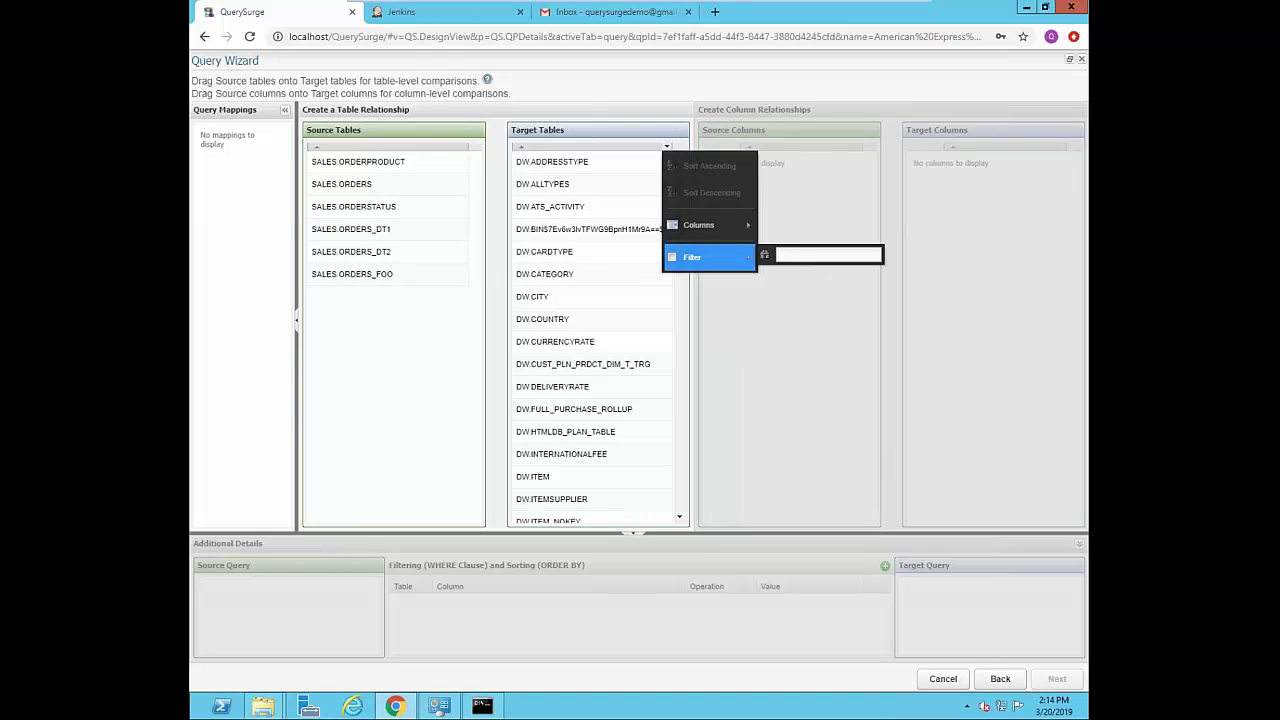
text(purch)
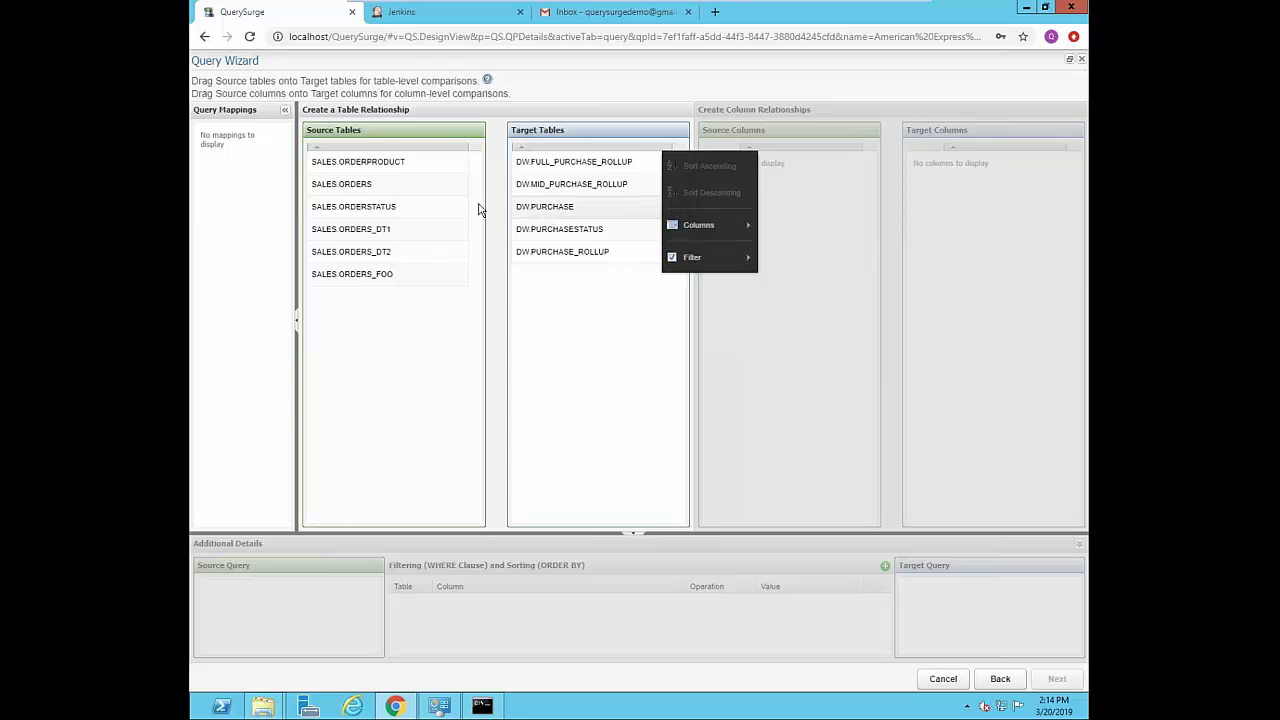
- Link table SALES.ORDERS to DW.PURCHASE, and columns IDORDER, REFUNDDATE, ORDERDATE to IDPURCHASE, RETURNDATE, PURCHASEDATE
drag(368, 190, 549, 213)
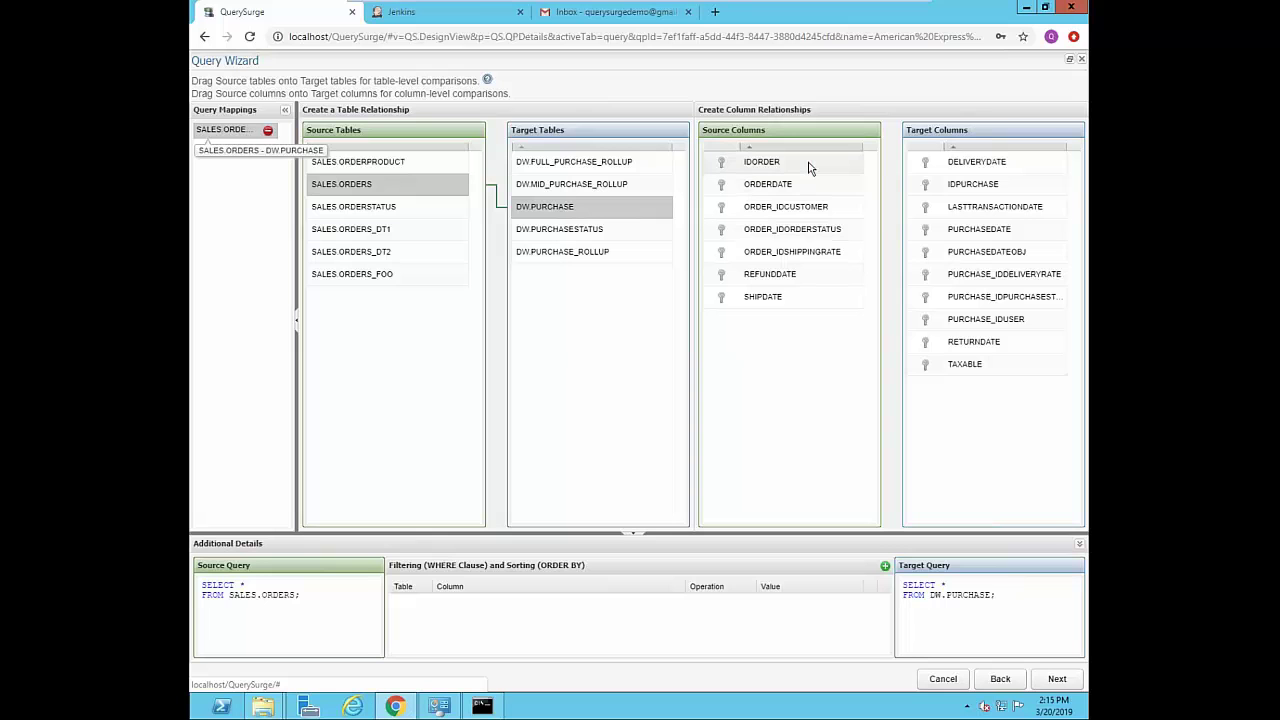
drag(810, 168, 956, 186)
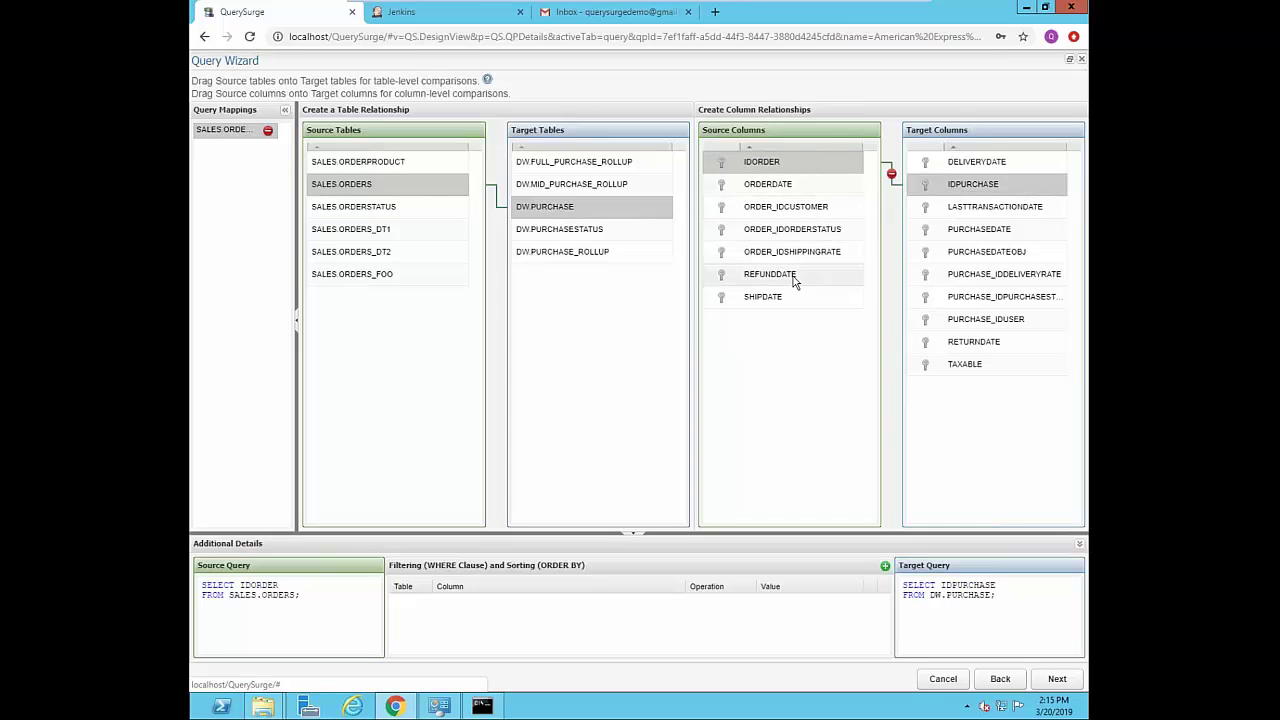
drag(795, 280, 952, 346)
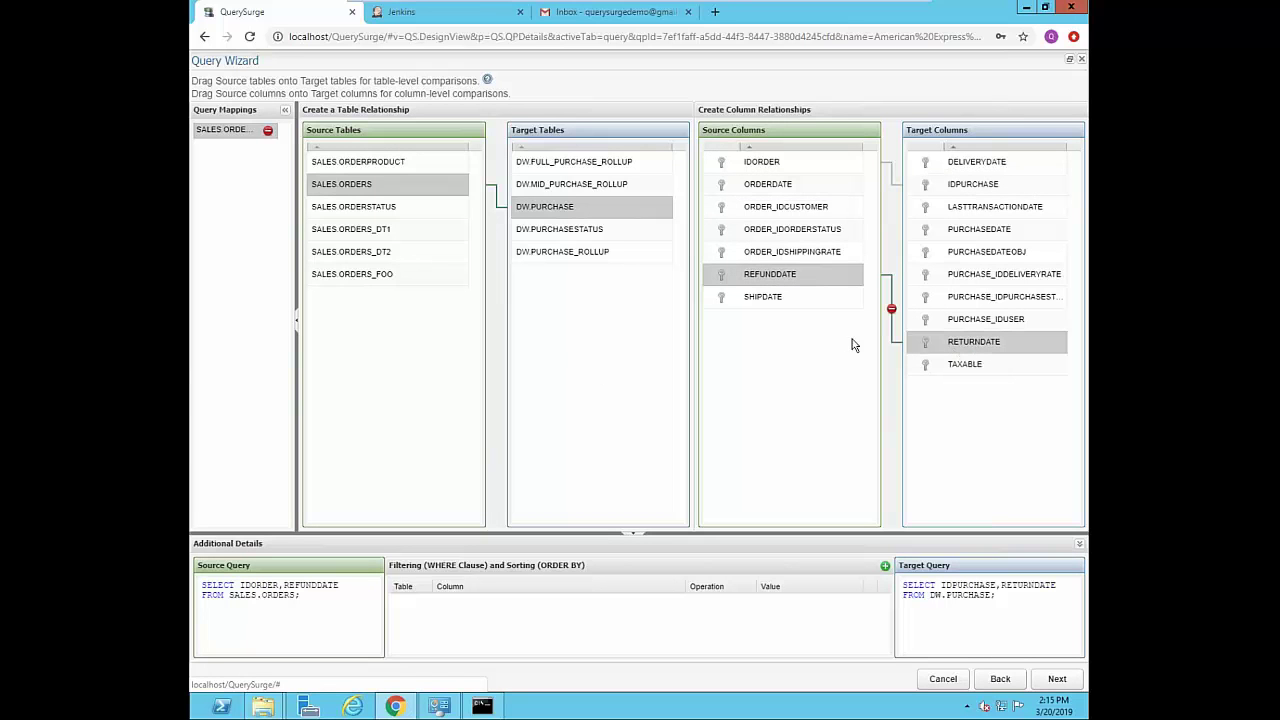
drag(790, 186, 947, 231)
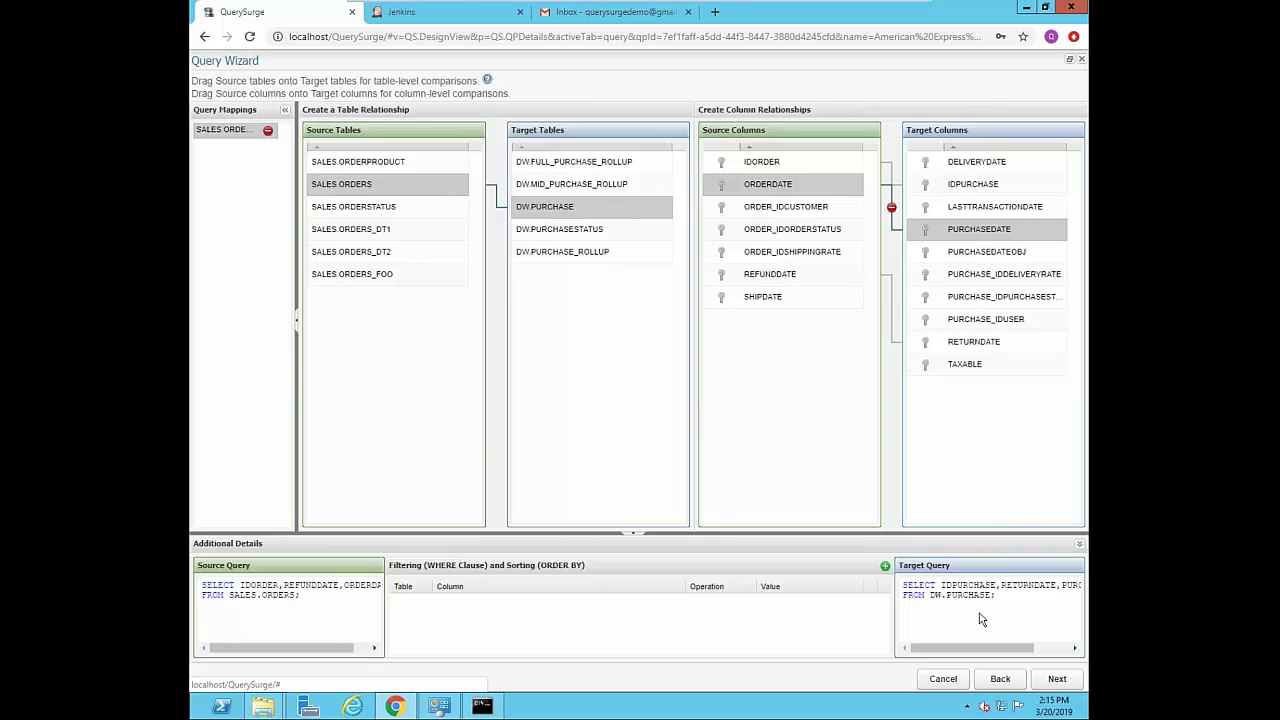
- Add a new Source criterion on the ORDERDATE column with the After operation
click(885, 568)
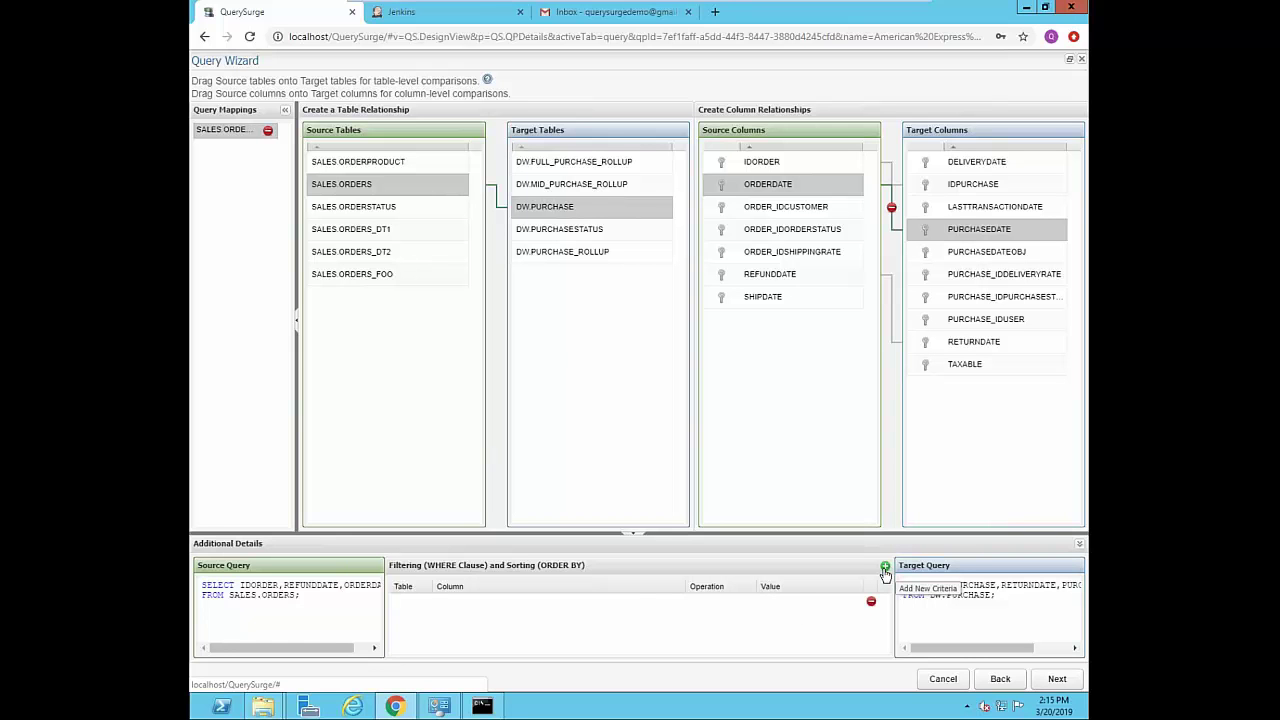
click(414, 602)
click(424, 601)
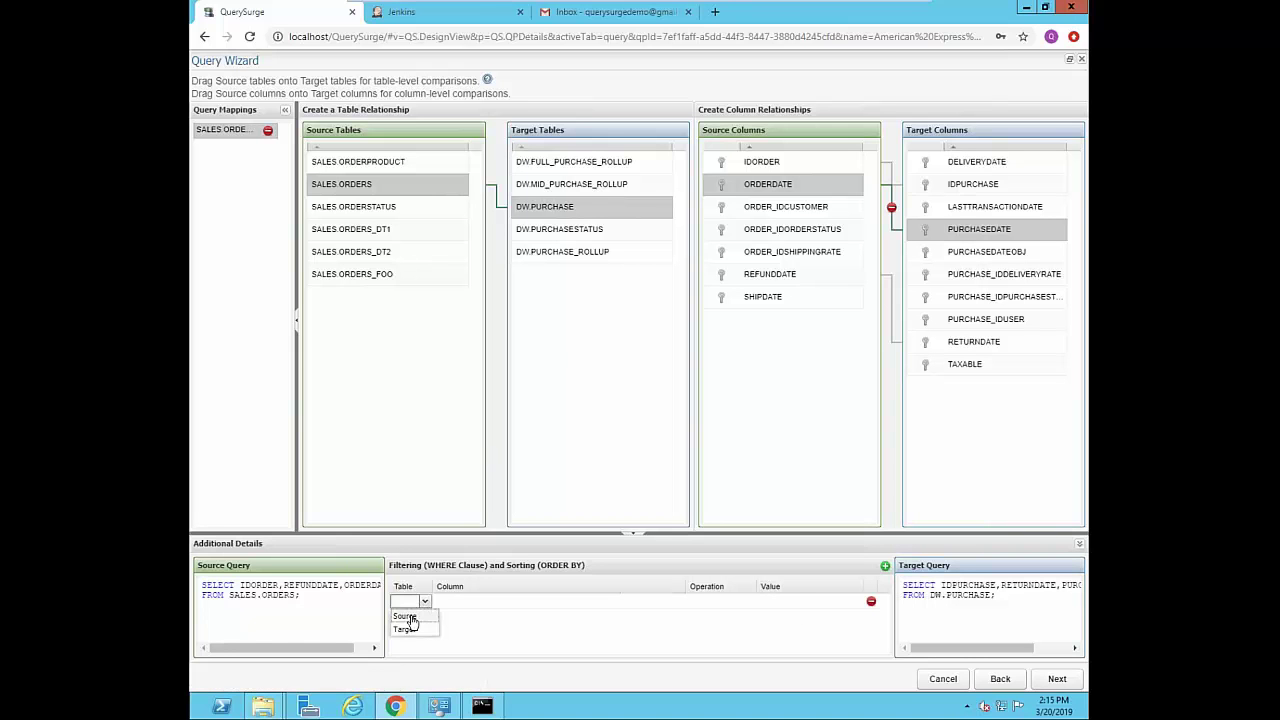
click(410, 615)
click(541, 599)
click(486, 521)
click(744, 606)
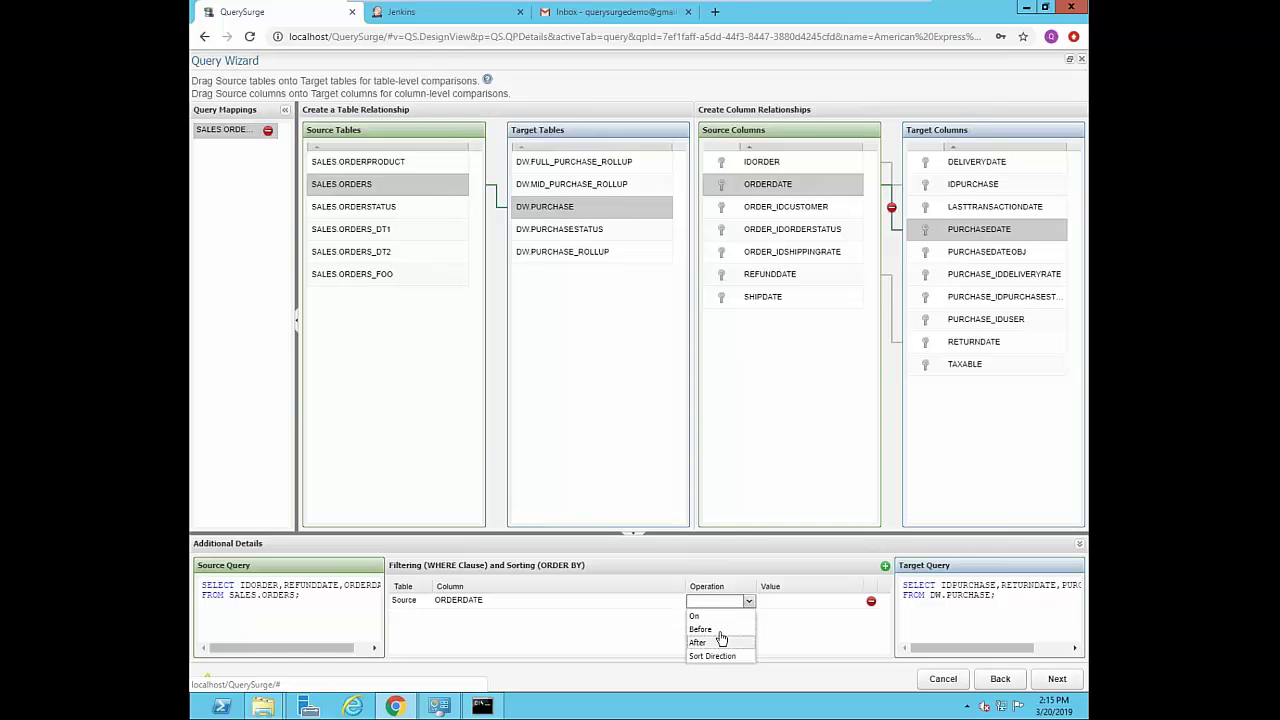
click(722, 643)
- Set the cutoff to 03/01/19 12:00 PM and apply the filter to the source query
click(779, 606)
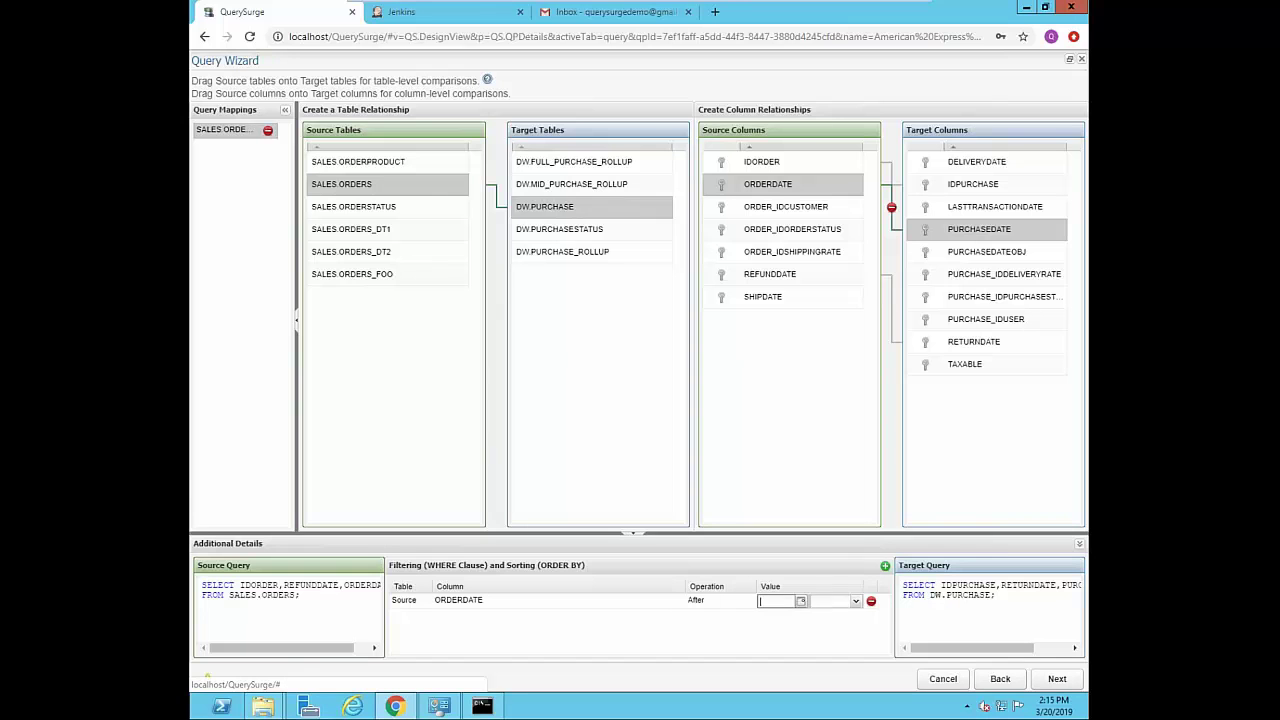
click(803, 603)
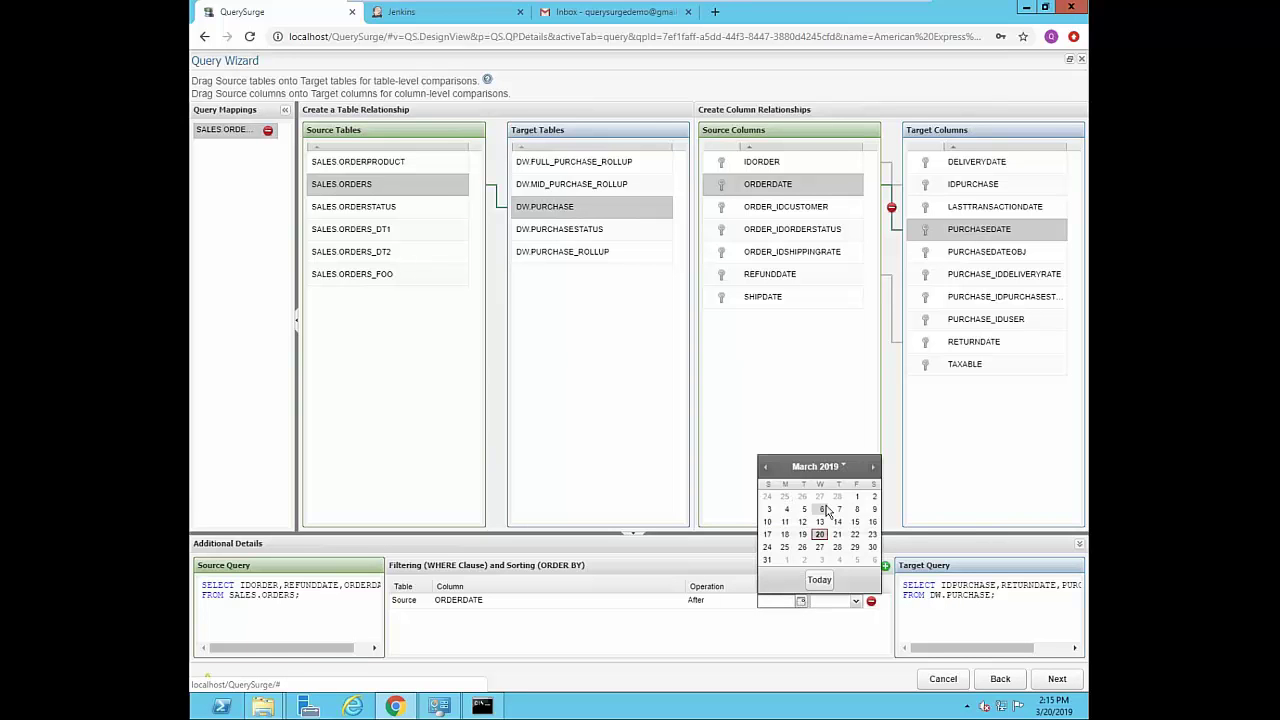
click(856, 498)
click(856, 601)
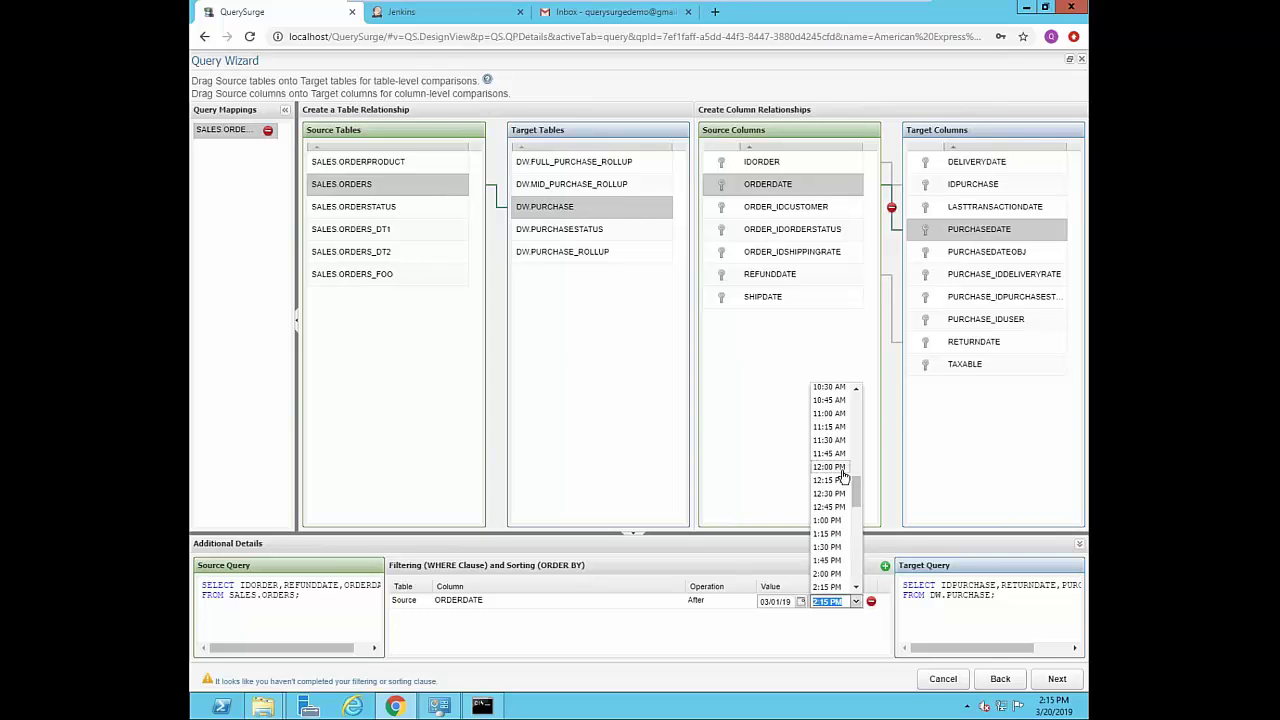
click(834, 468)
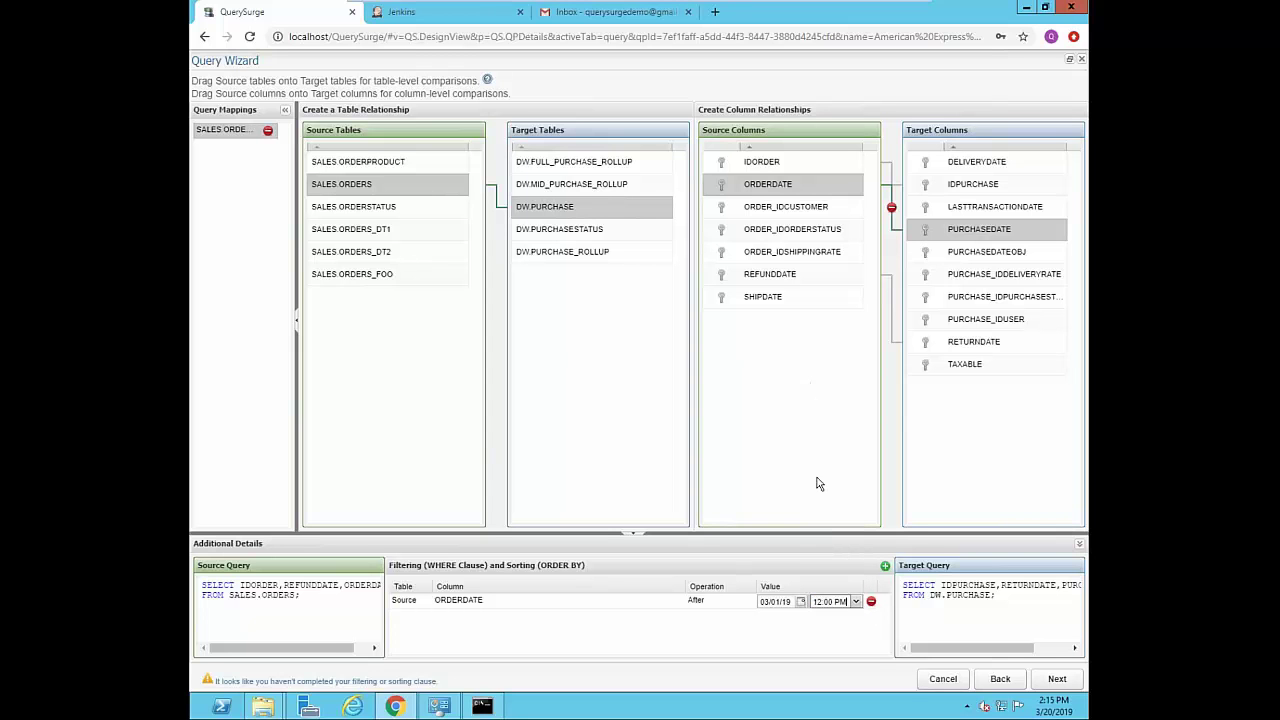
click(513, 639)
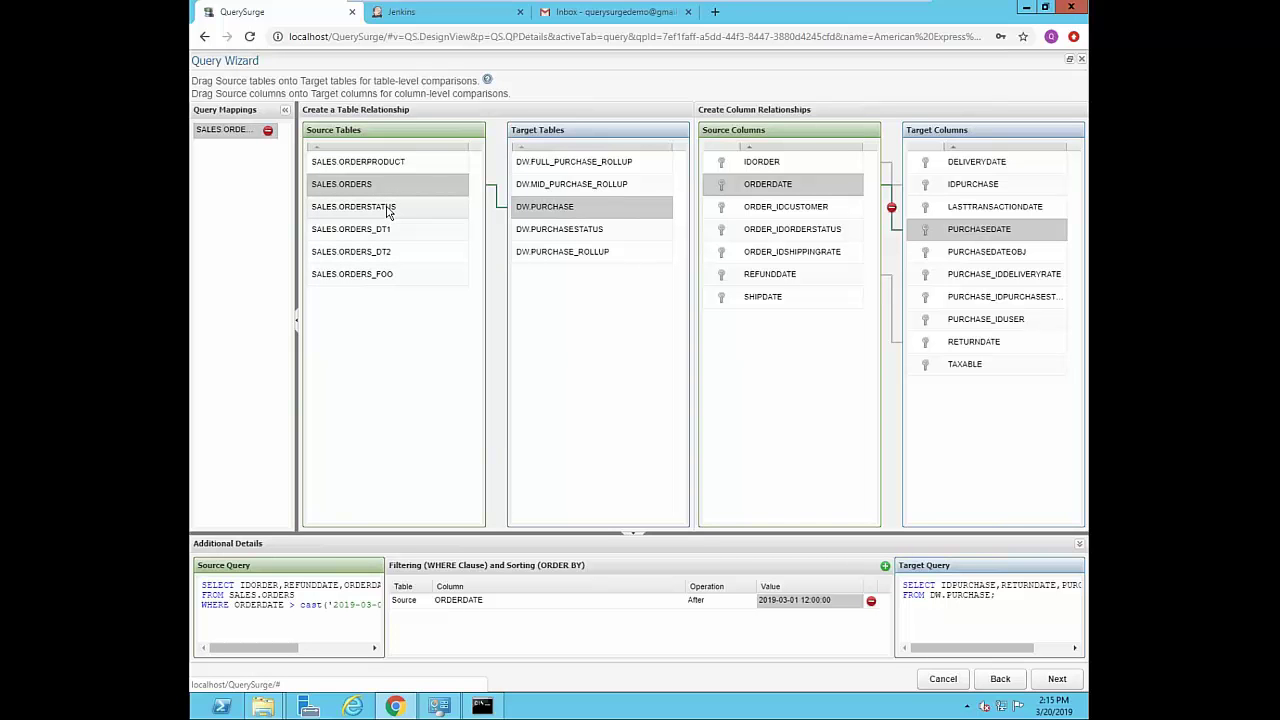
- Map SALES.ORDERSTATUS to DW.PURCHASESTATUS, linking IDORDERSTATUS→IDPURCHASESTATUS and ORDERSTATUS→STATUS, then continue
drag(387, 211, 590, 231)
drag(775, 162, 950, 164)
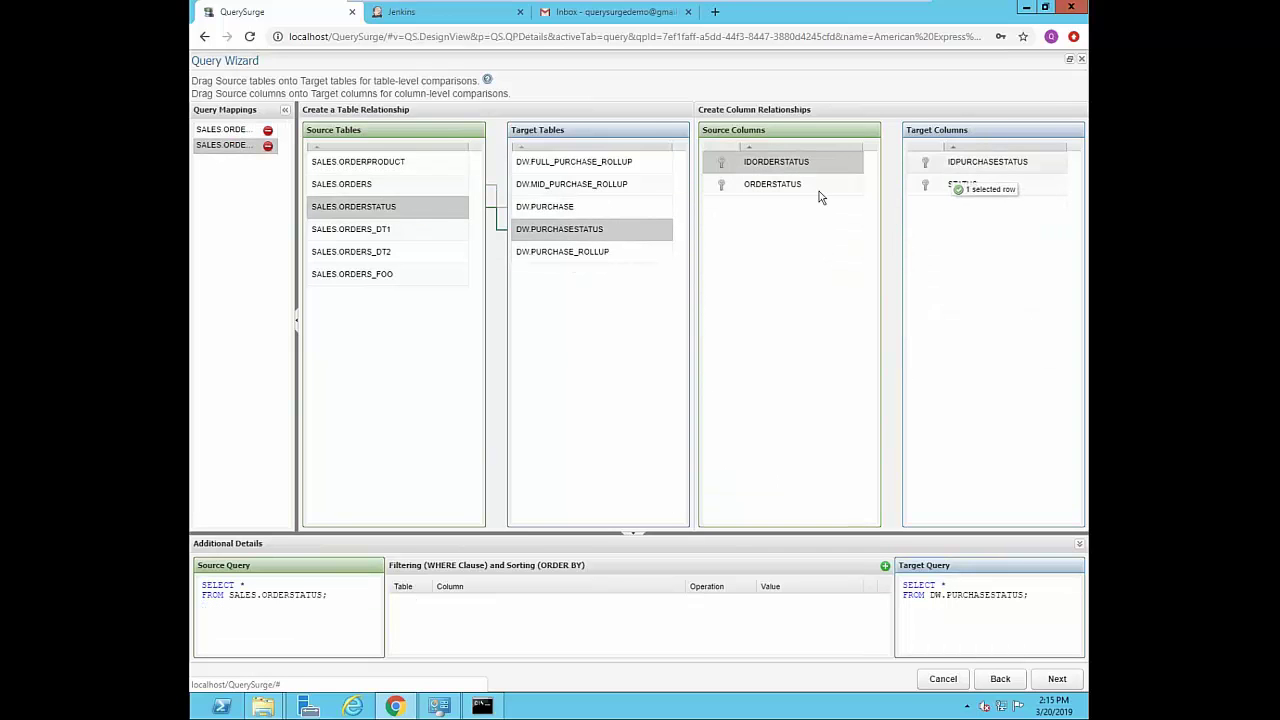
drag(772, 184, 960, 186)
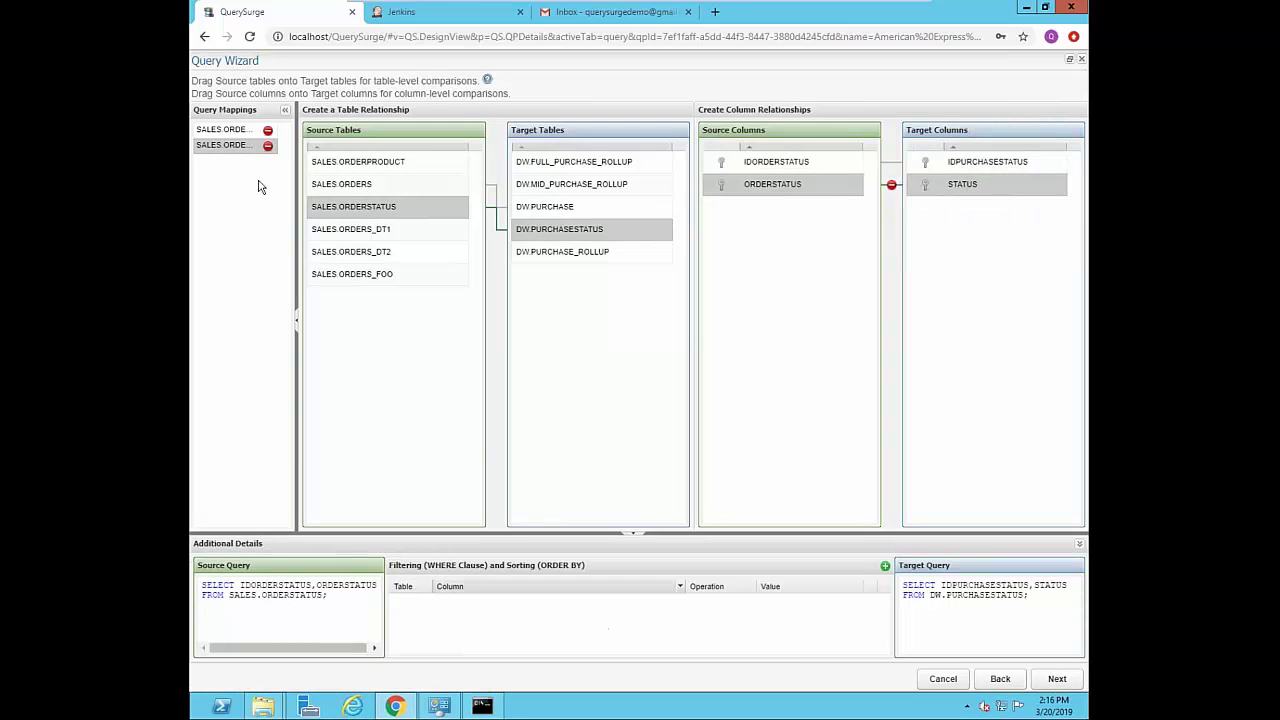
click(1055, 678)
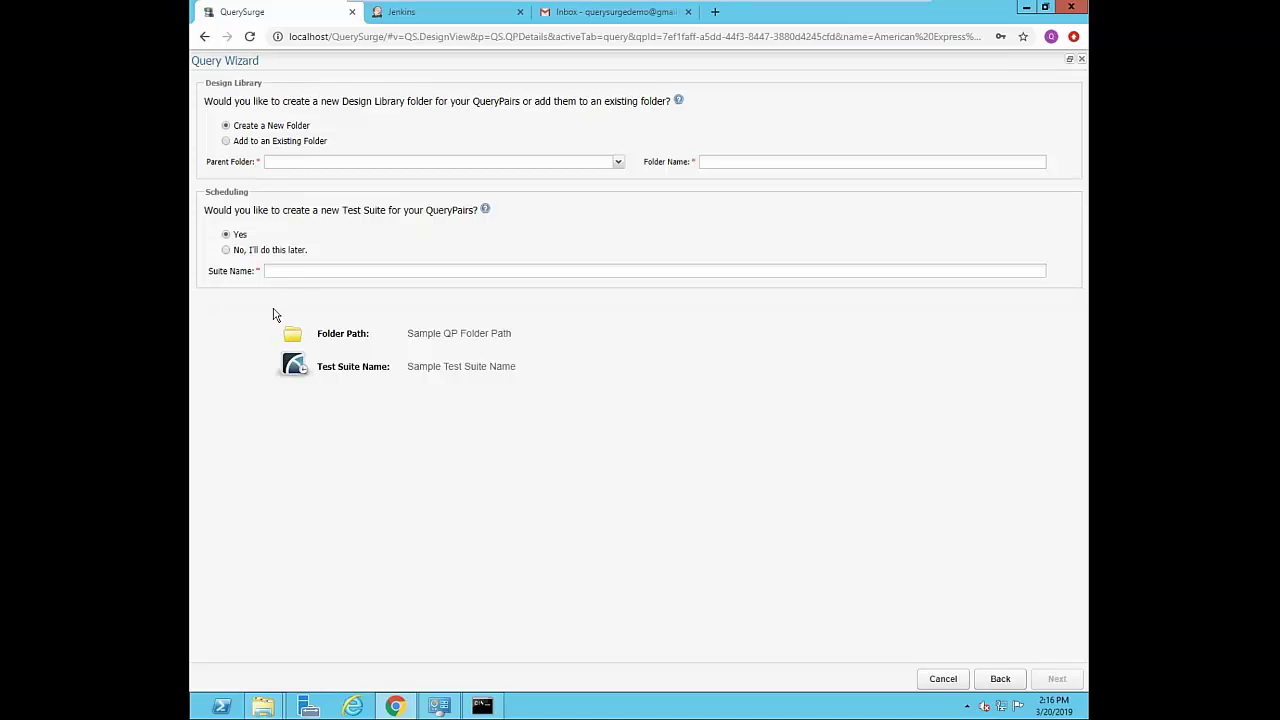
- Cancel the Query Wizard to return to QueryPair ID#18 and show the scheduling options
click(942, 682)
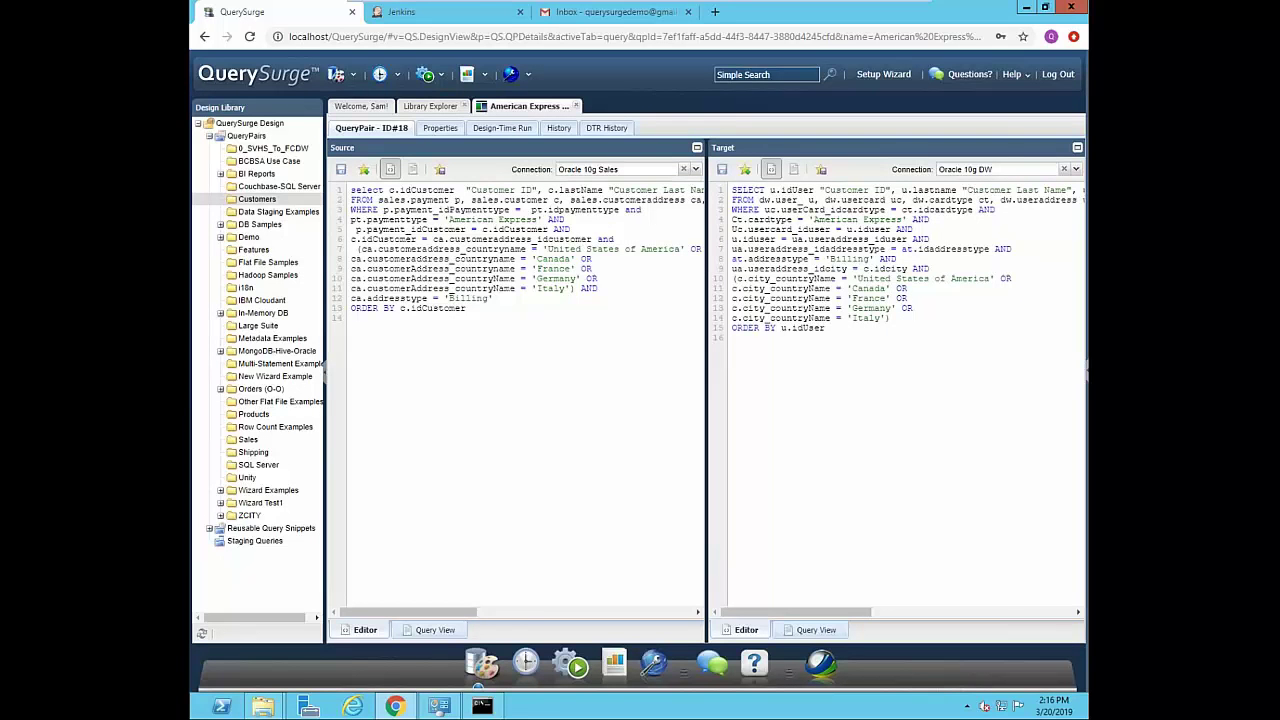
click(395, 78)
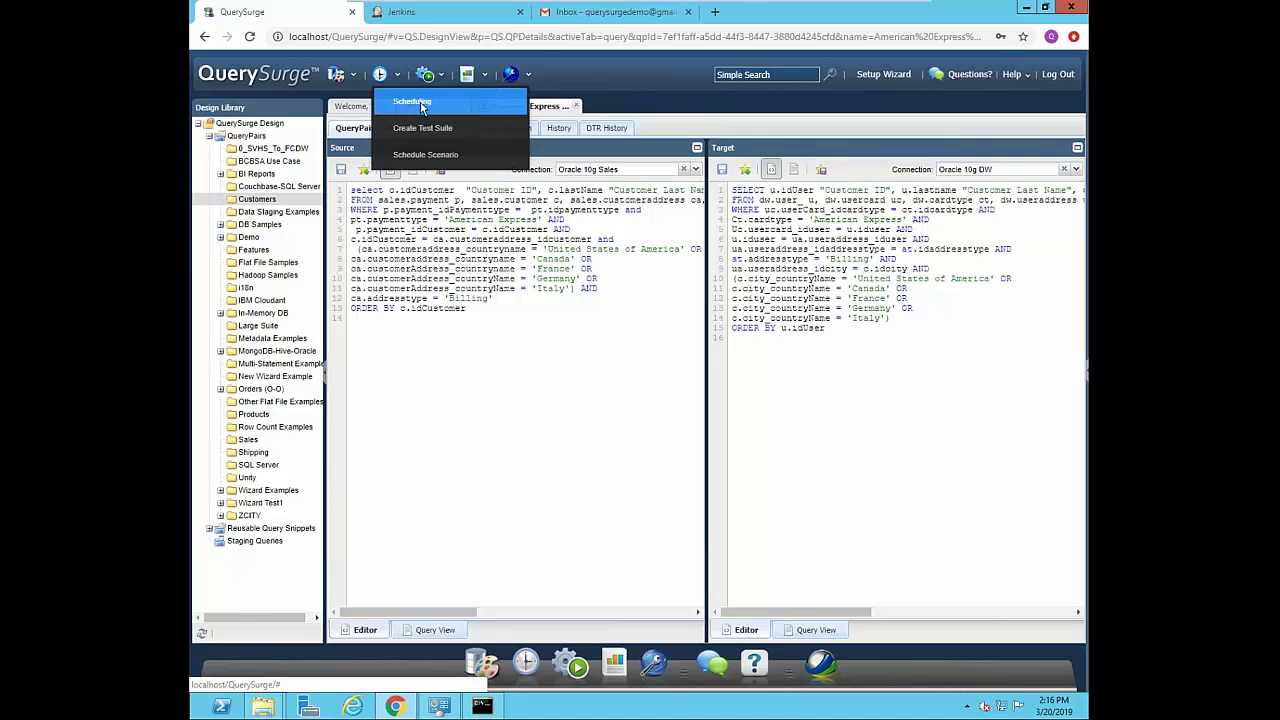
- In Scheduling, open A Demo Suite and add the DB Samples query pairs to it
click(425, 106)
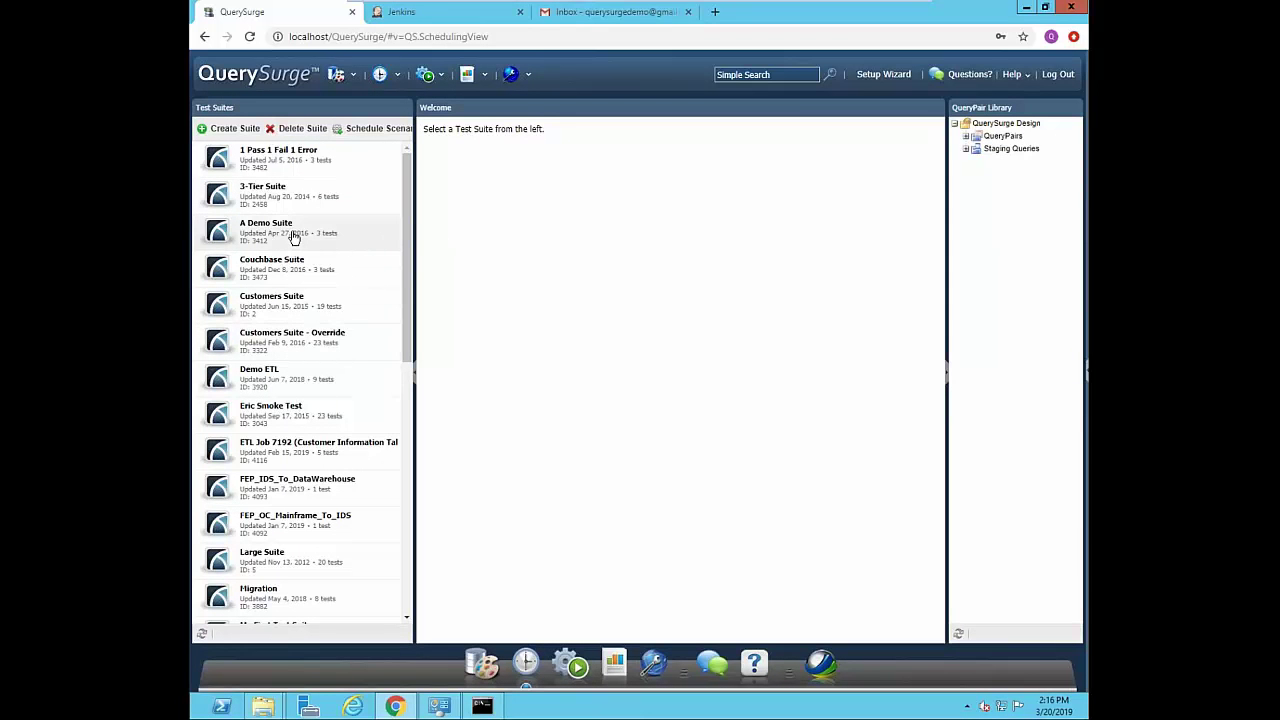
click(293, 237)
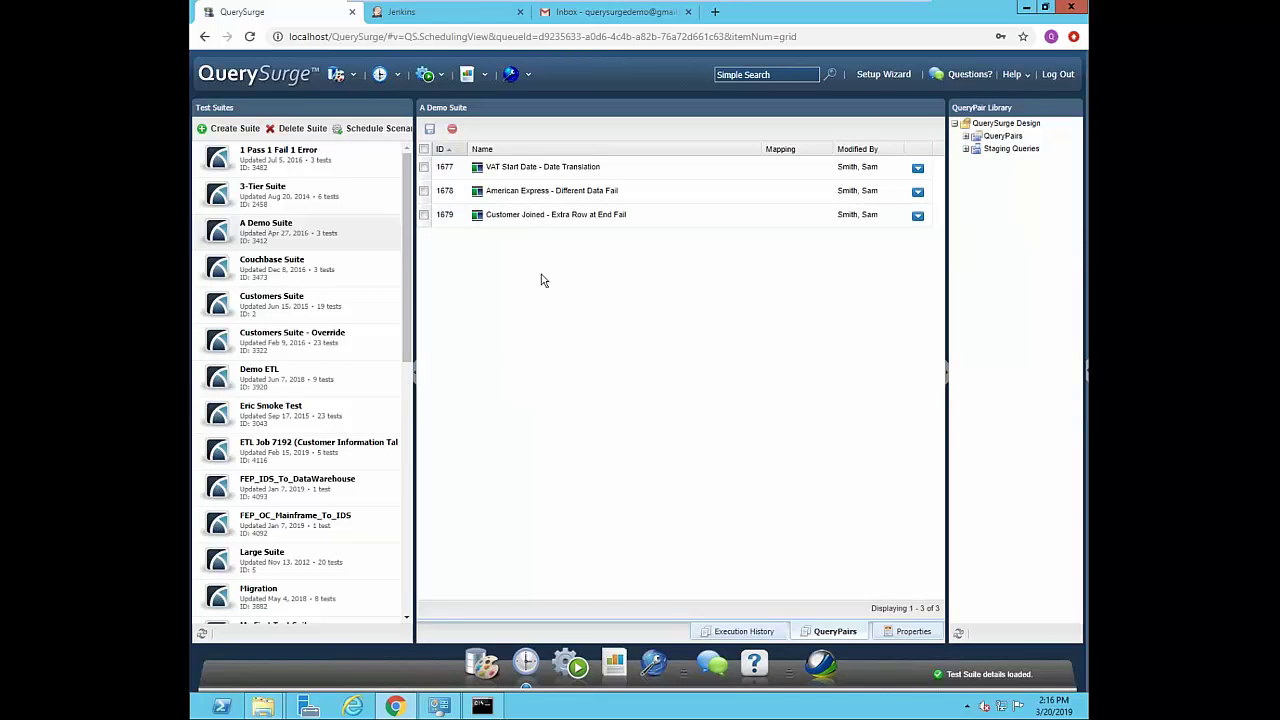
click(969, 140)
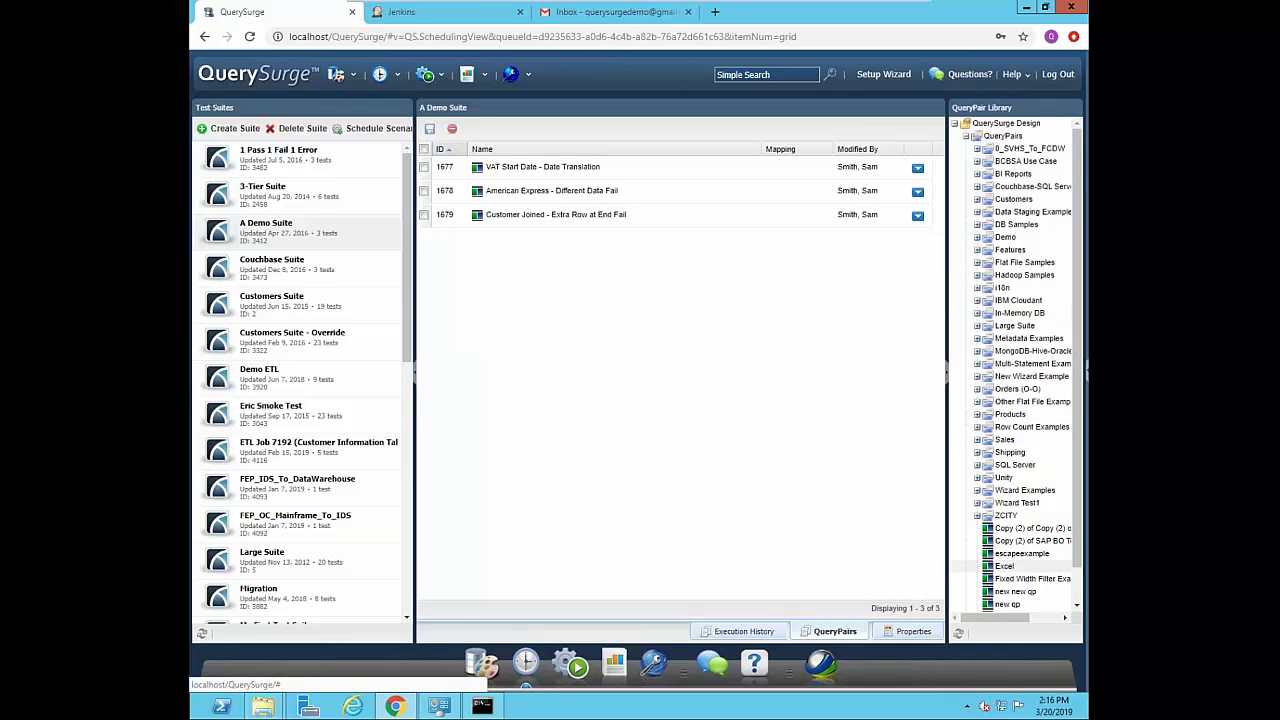
click(1018, 554)
click(977, 212)
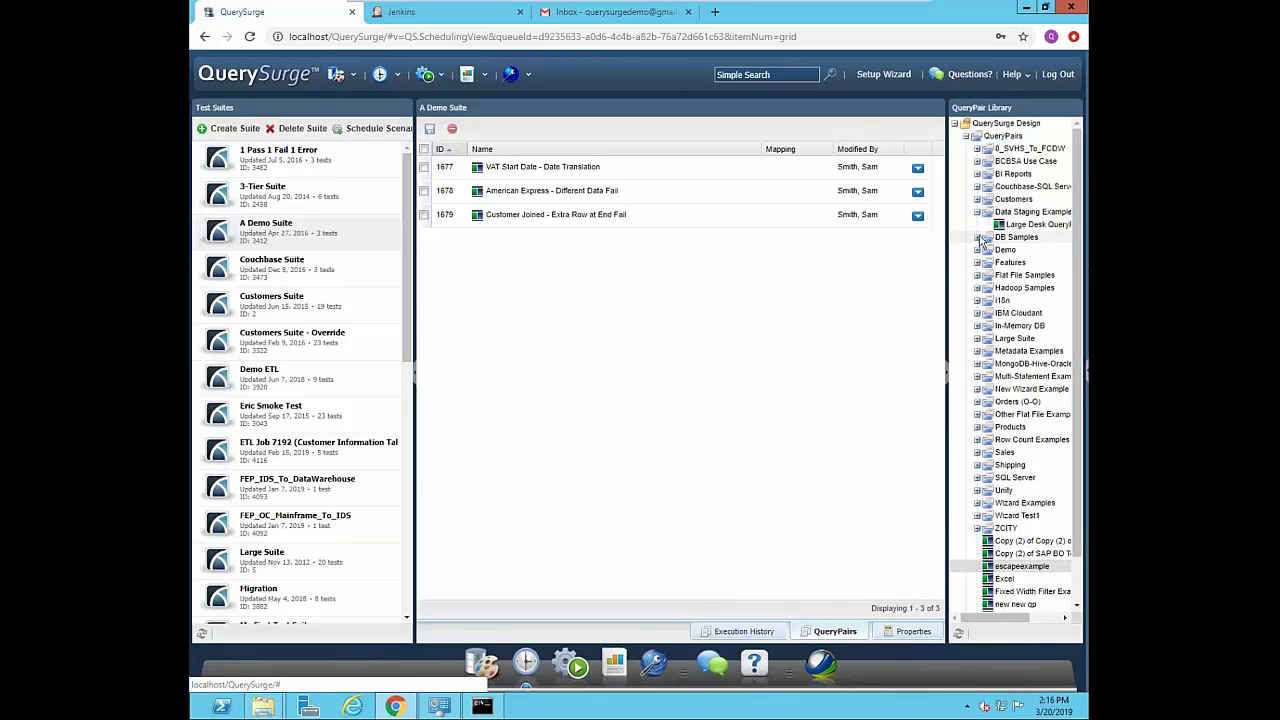
drag(1008, 238, 762, 284)
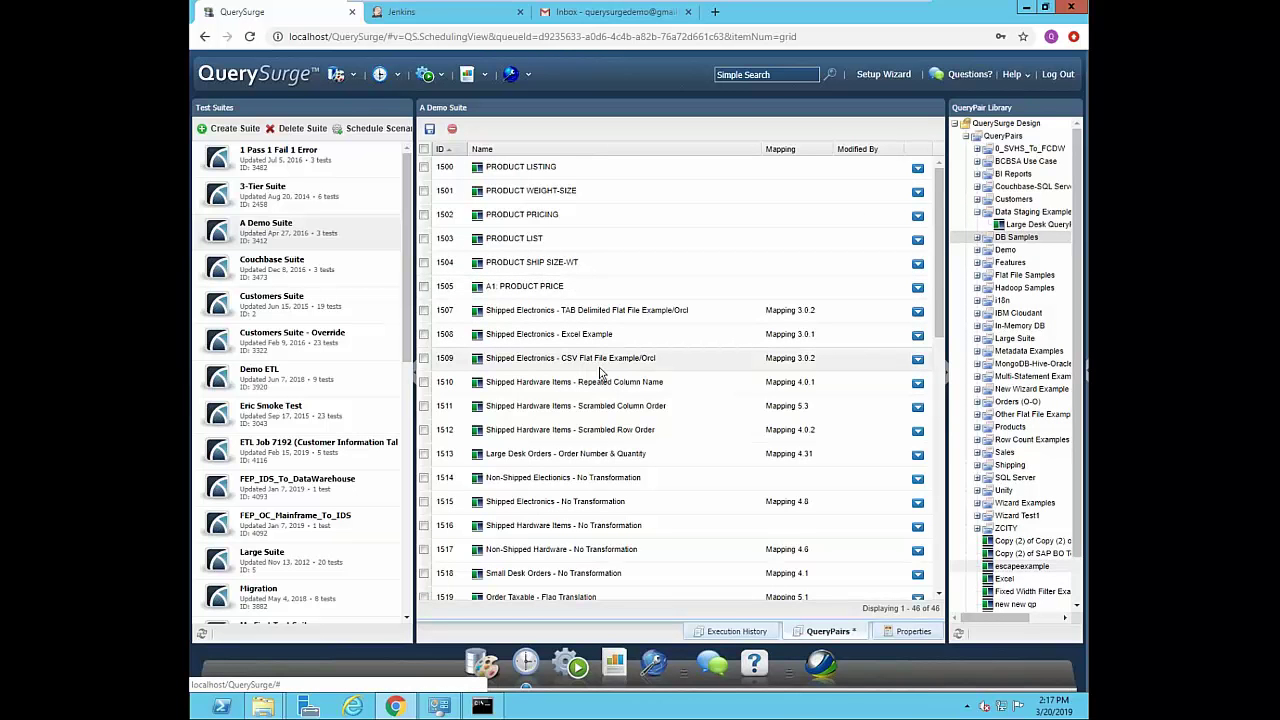
- Remove query pairs 1501–1503 from the suite, then switch to the 1 Pass 1 Fail 1 Error suite
click(424, 190)
click(424, 214)
click(424, 238)
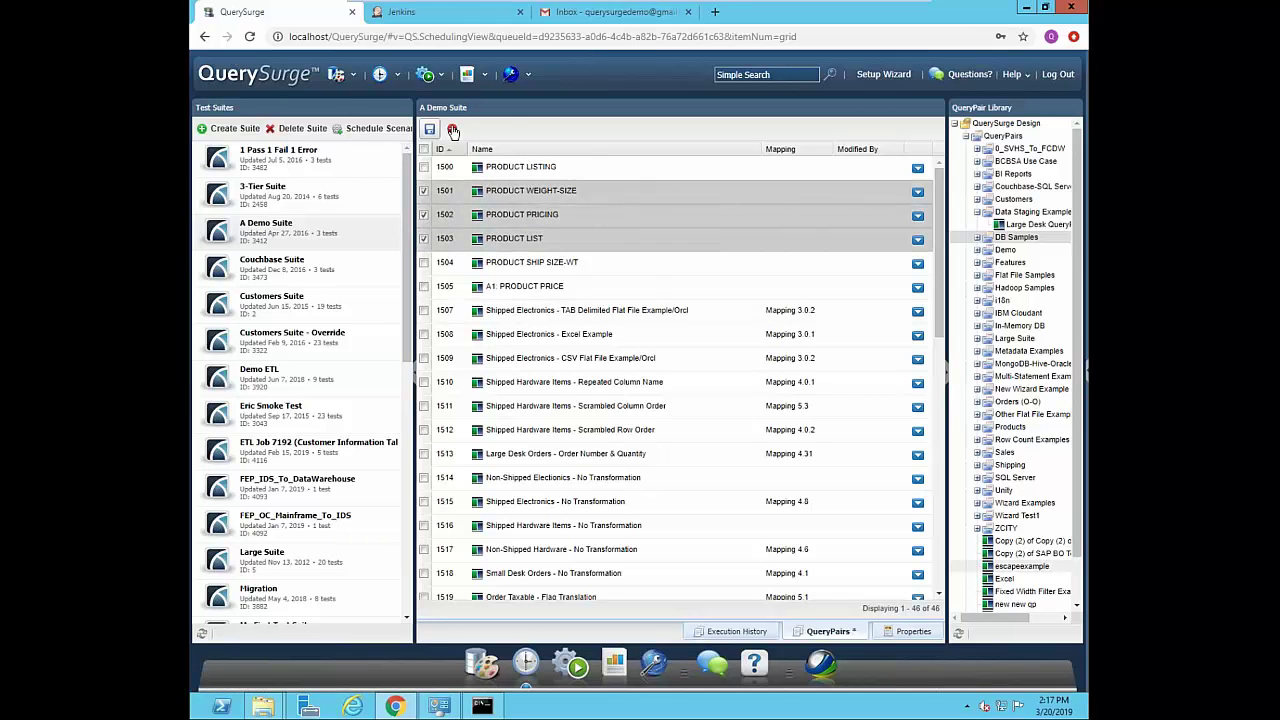
click(451, 129)
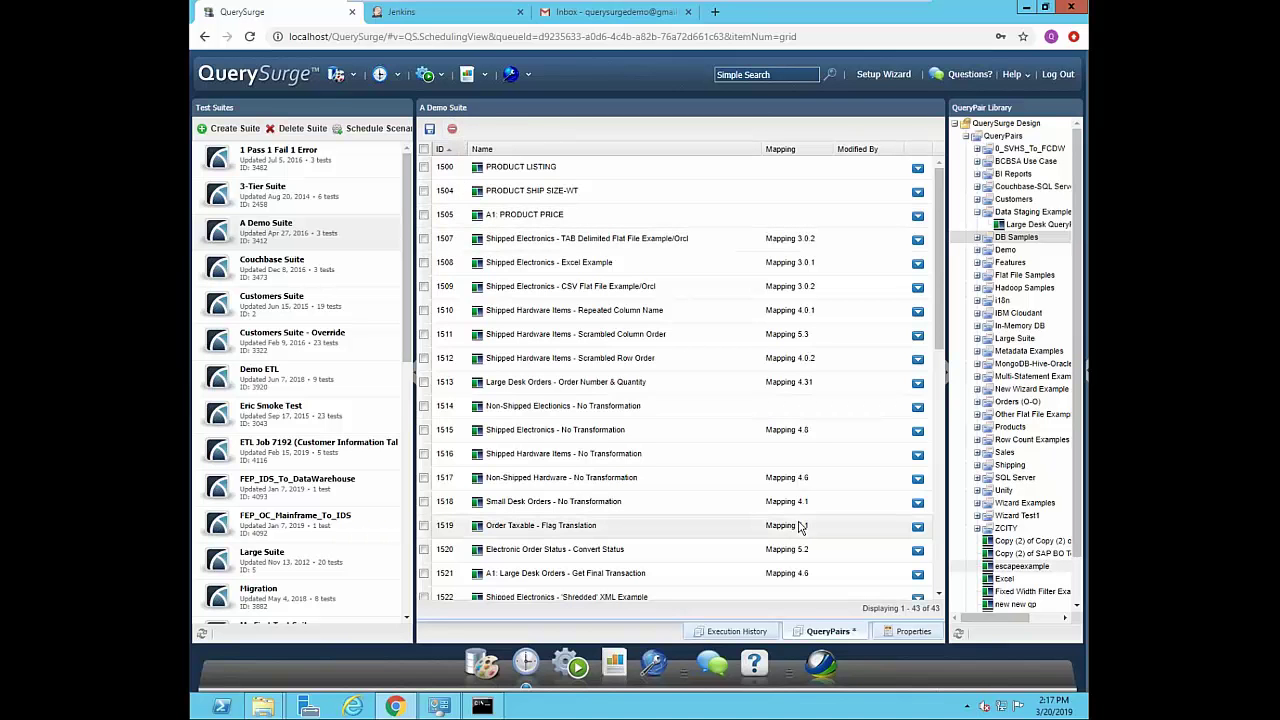
click(332, 170)
click(648, 412)
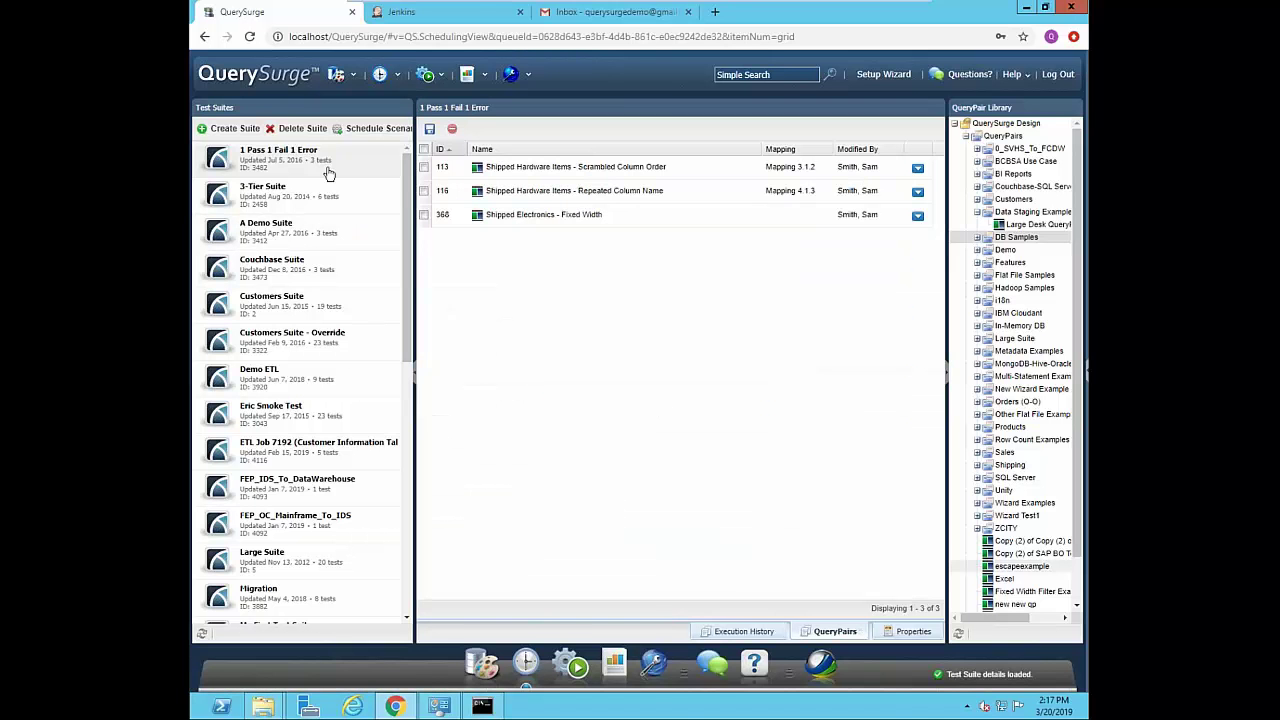
- Open an empty Schedule Scenario dialog from the 1 Pass 1 Fail 1 Error suite
right_click(328, 174)
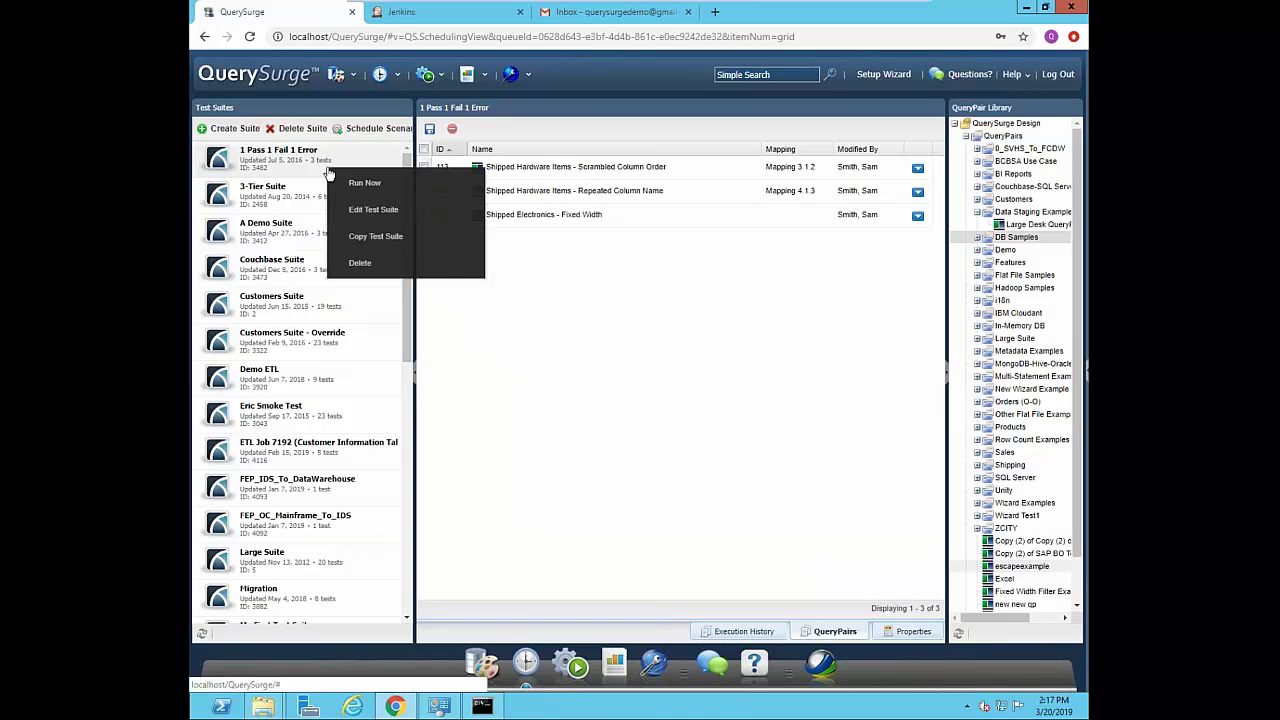
click(384, 131)
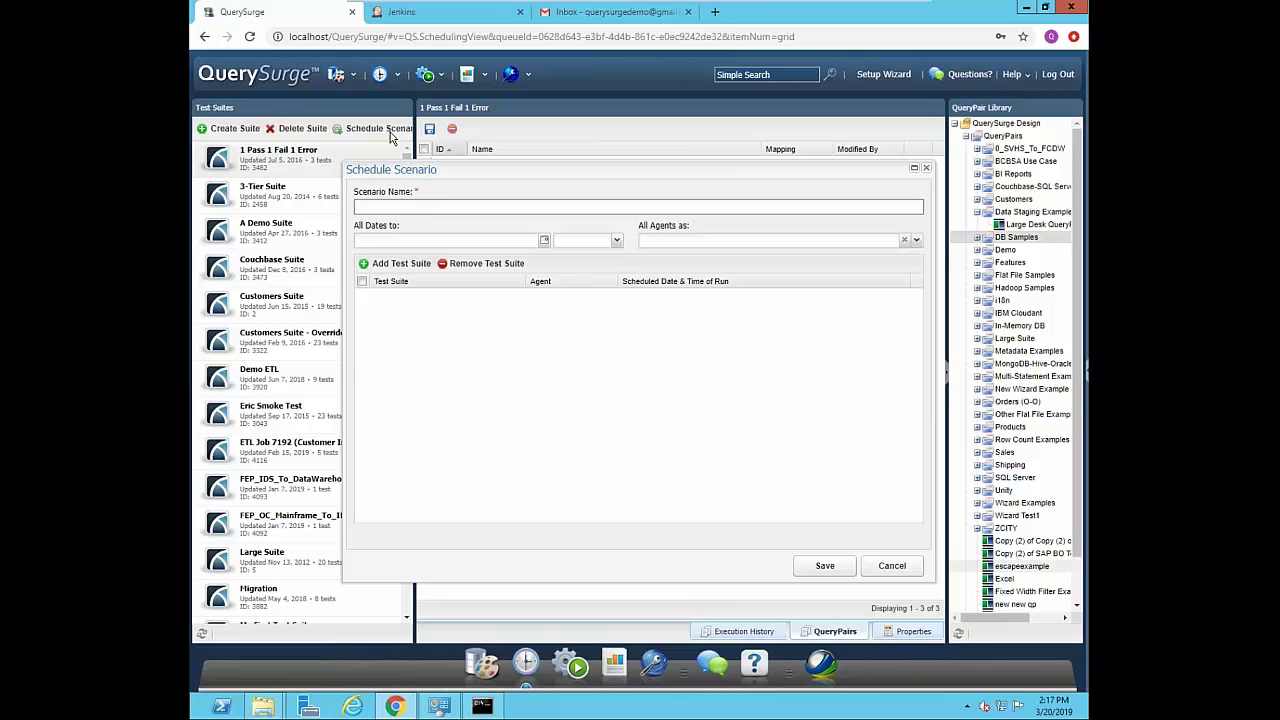
- Name the scenario Weekend Run and set its run date to 03/23/19
text(Weekend Run)
click(538, 241)
click(470, 330)
- Add two test suite rows: A Demo Suite and Customers Suite
click(398, 264)
click(401, 341)
click(398, 264)
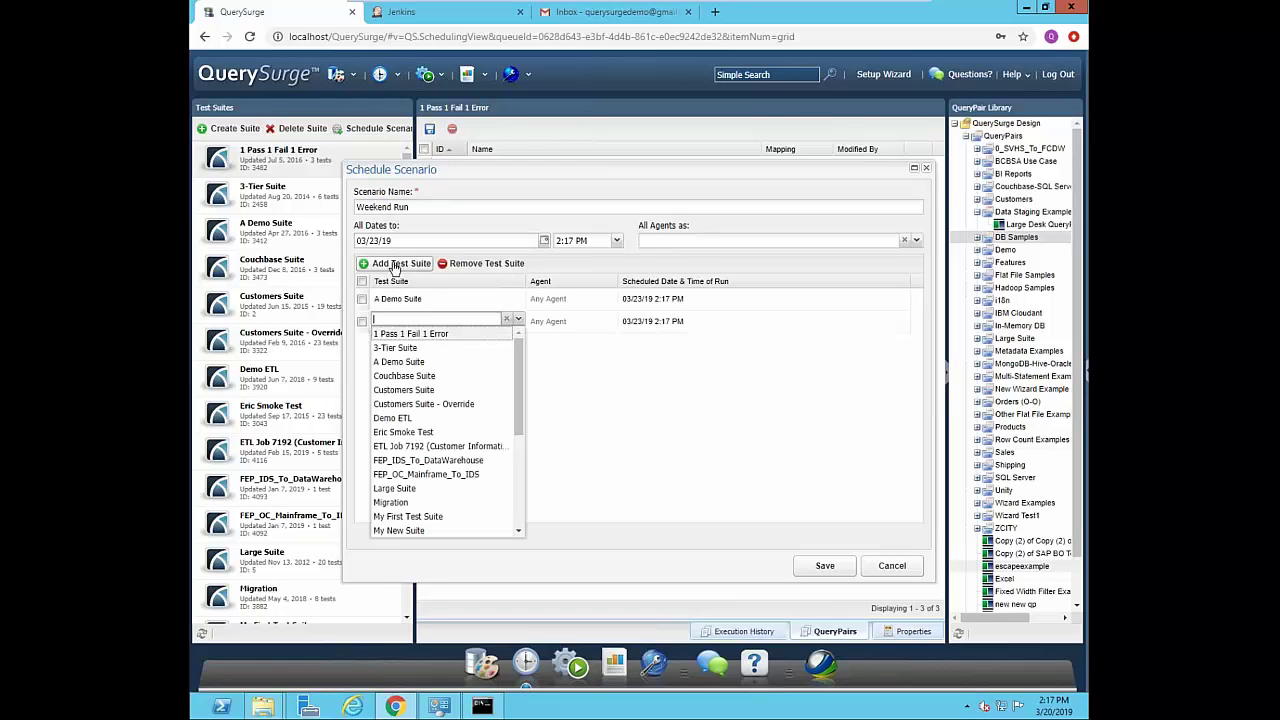
click(412, 358)
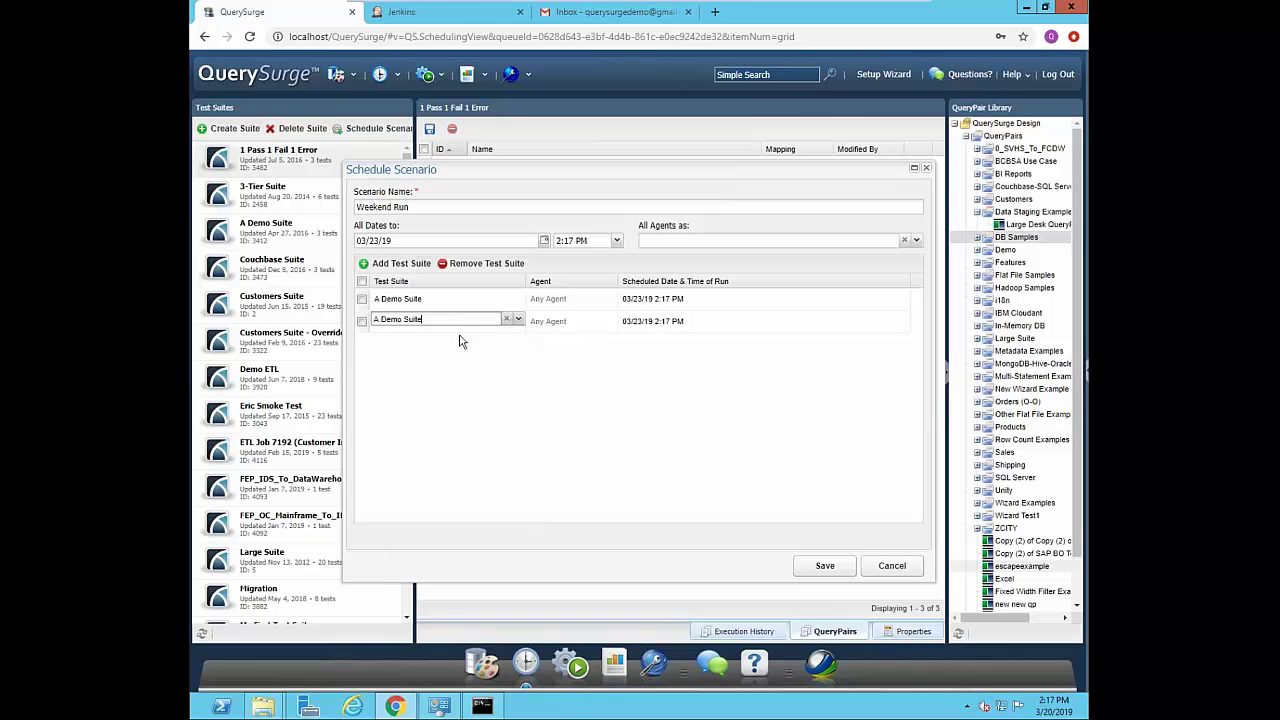
click(518, 319)
click(430, 390)
- Discard the unsaved scenario and sign in to Jenkins with the user name and password
click(892, 567)
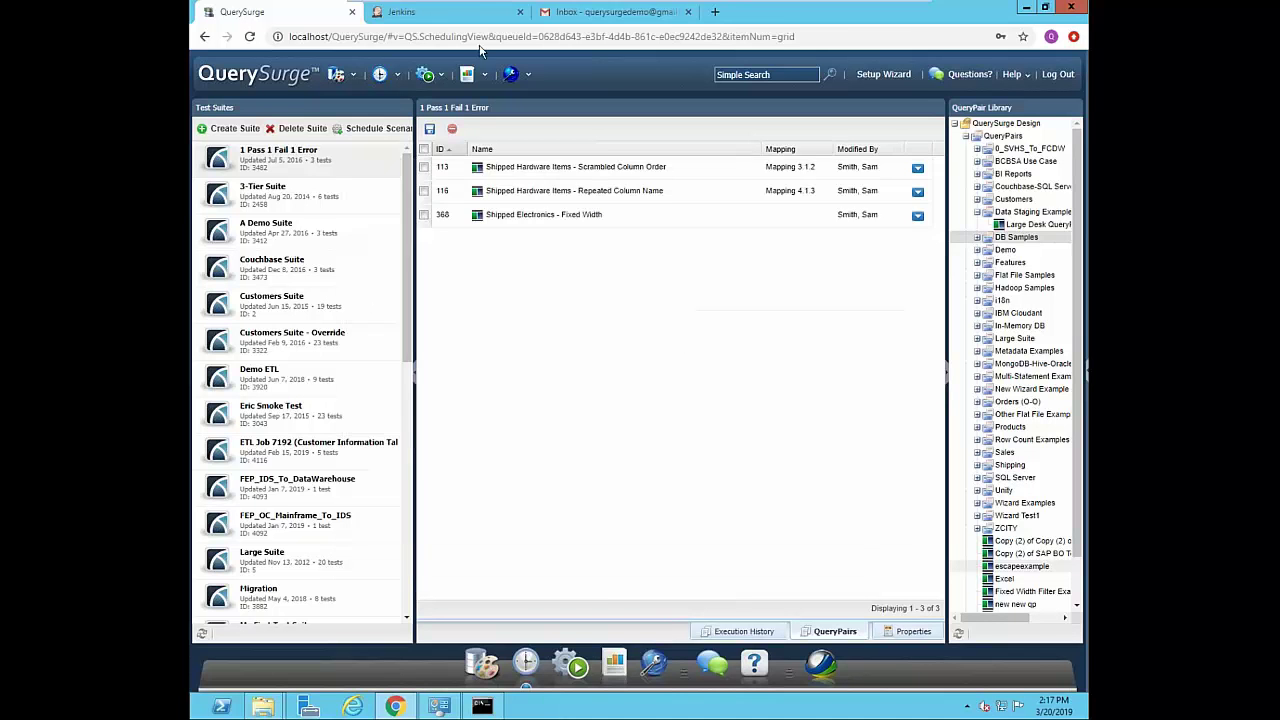
click(423, 12)
text(admin)
key(Tab)
text(a)
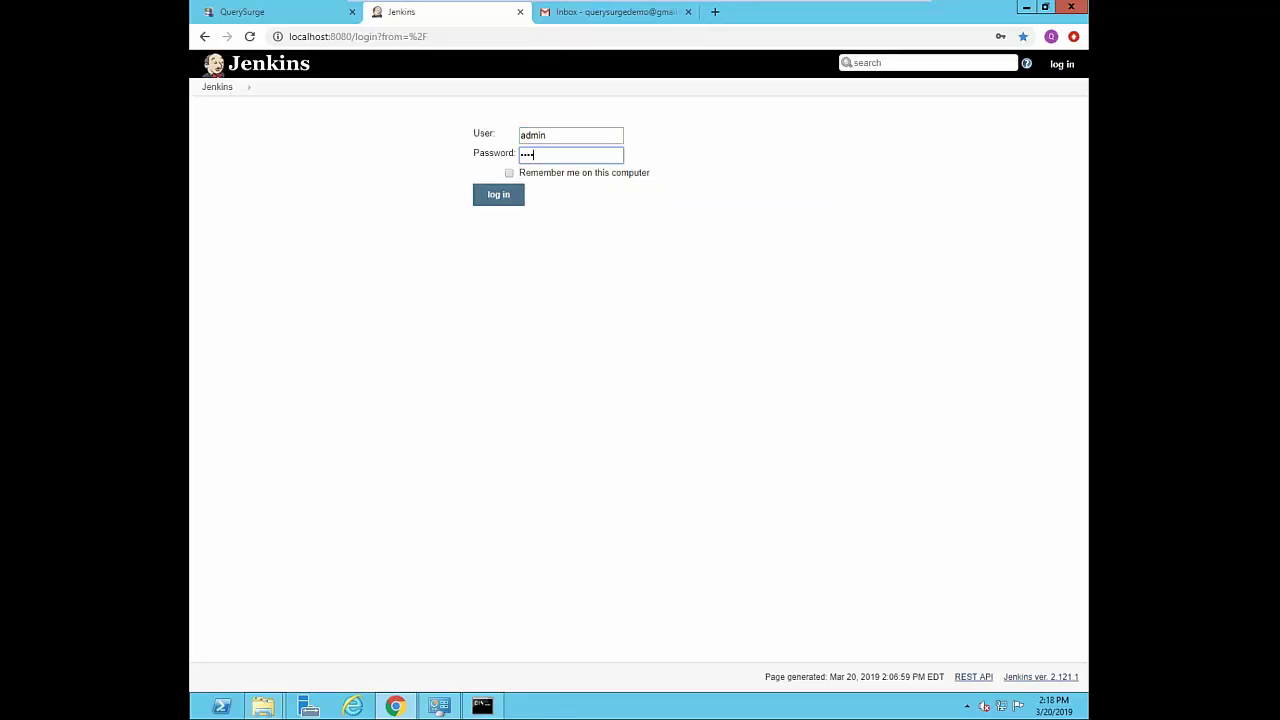
key(Return)
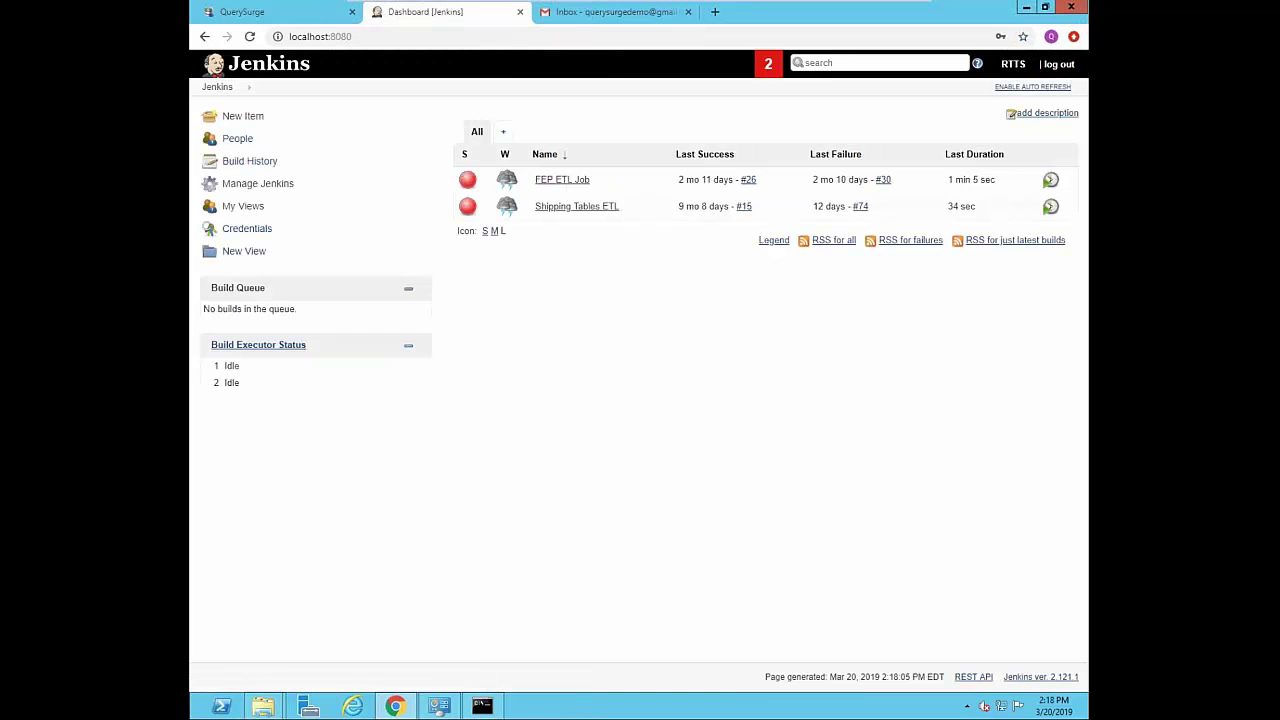
- Start a new Shipping Tables ETL build and open build #75's console output
click(555, 208)
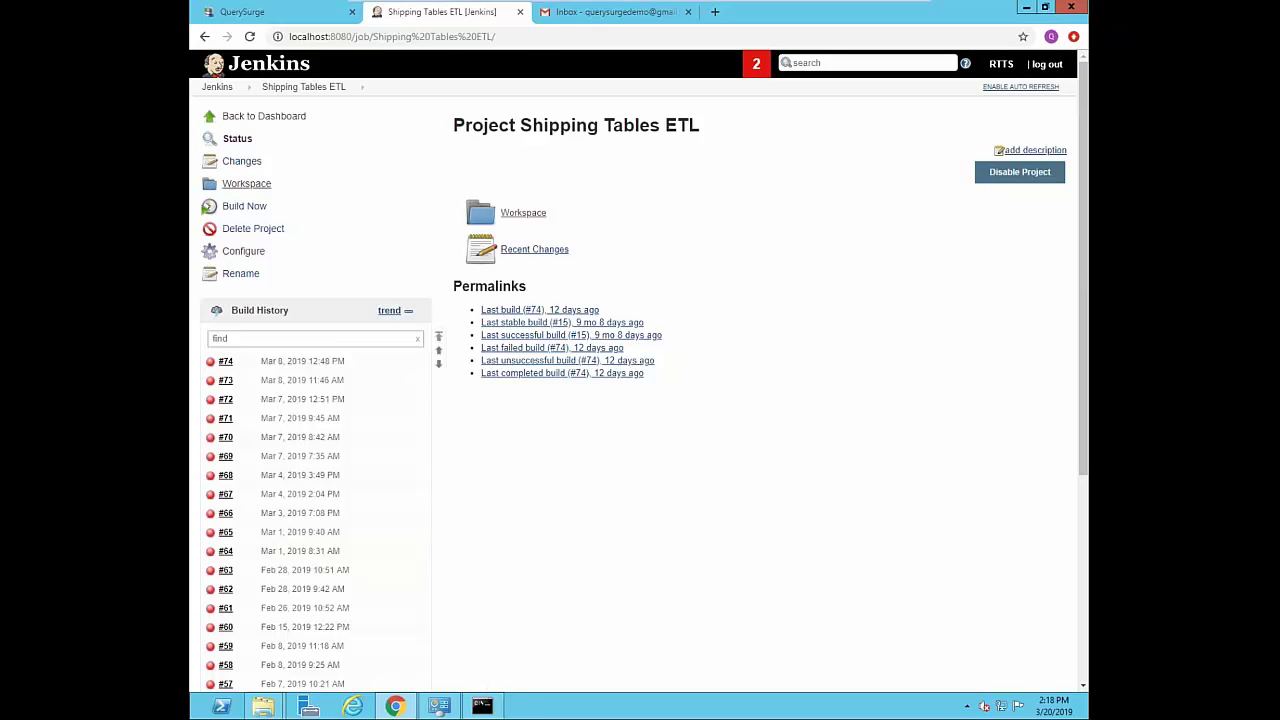
click(256, 208)
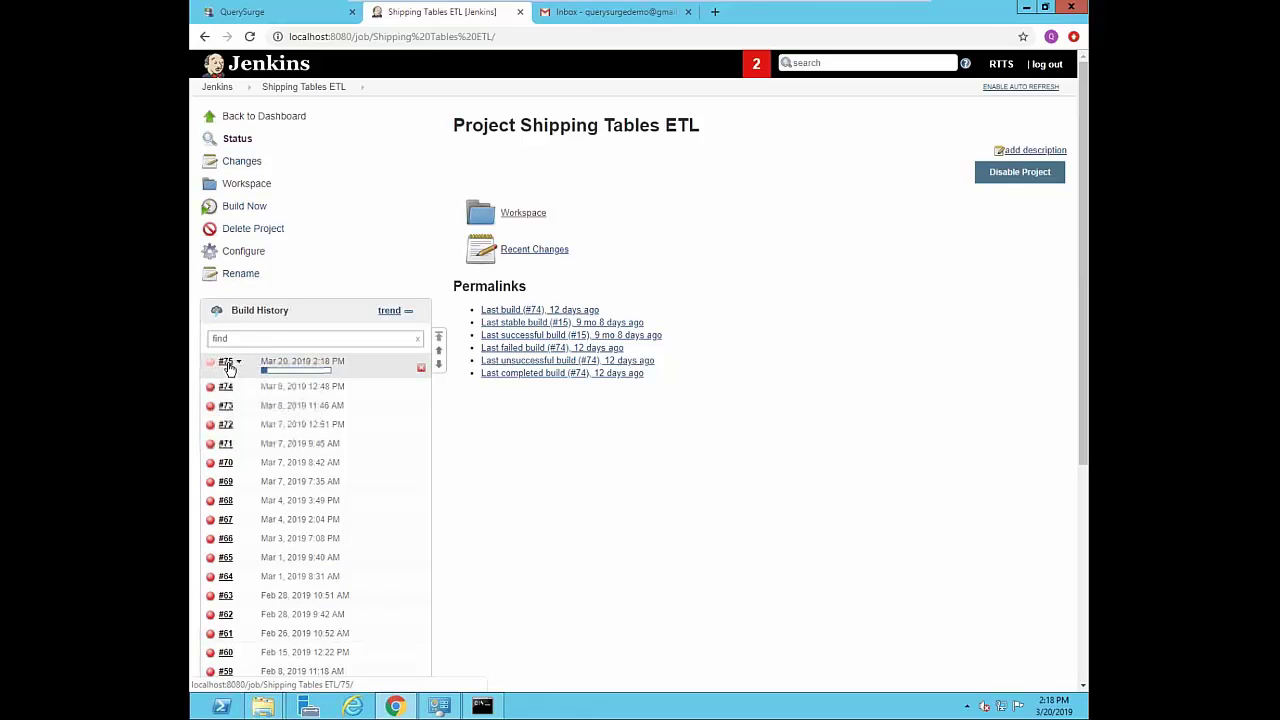
click(228, 364)
click(274, 186)
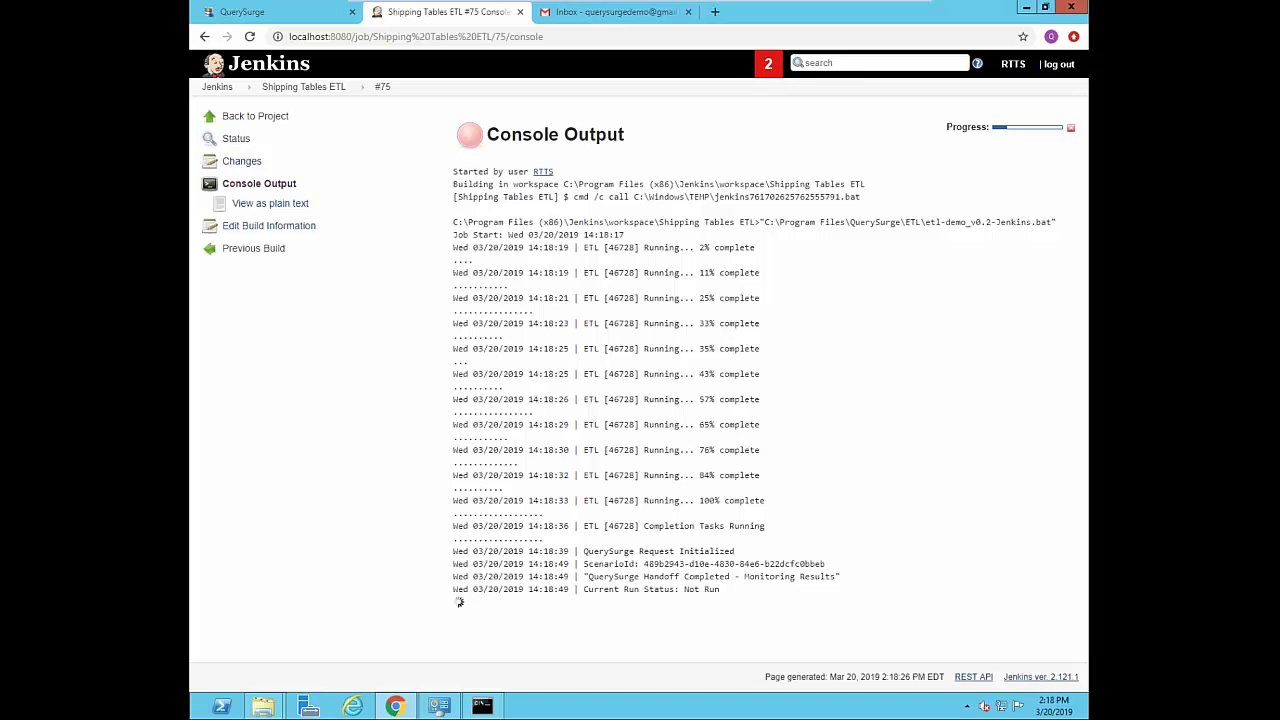
click(252, 14)
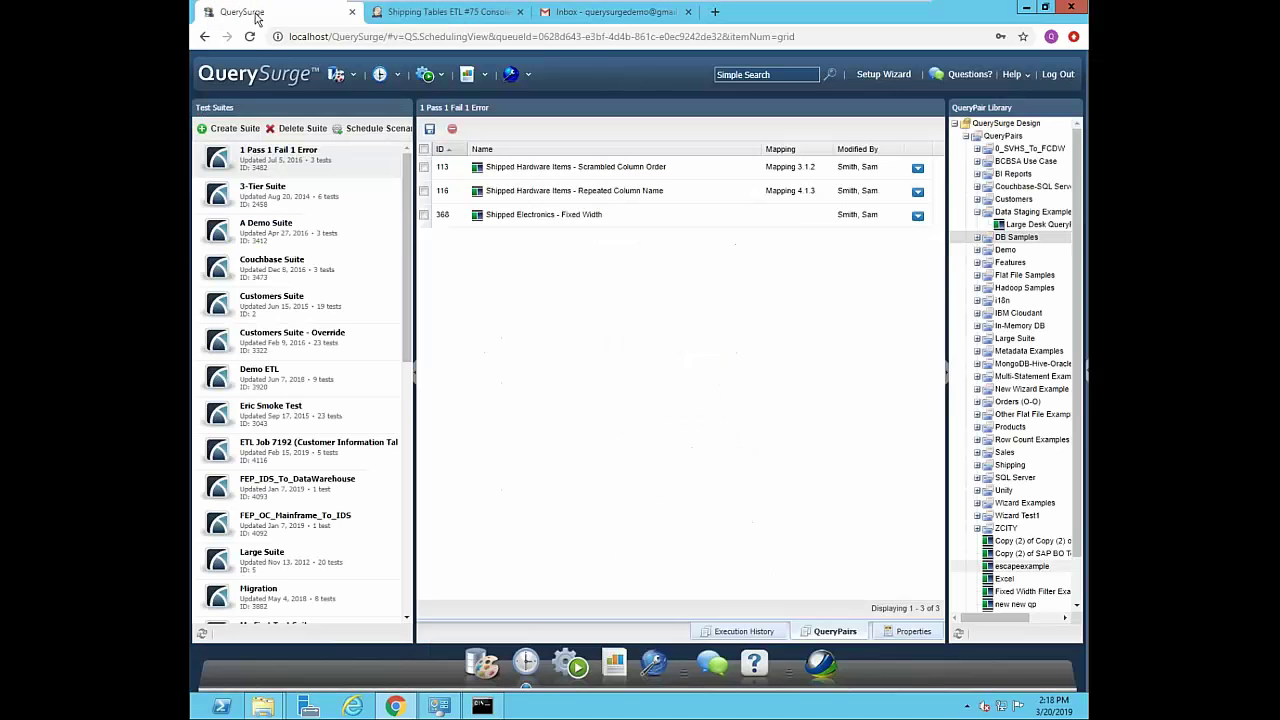
click(443, 80)
click(455, 96)
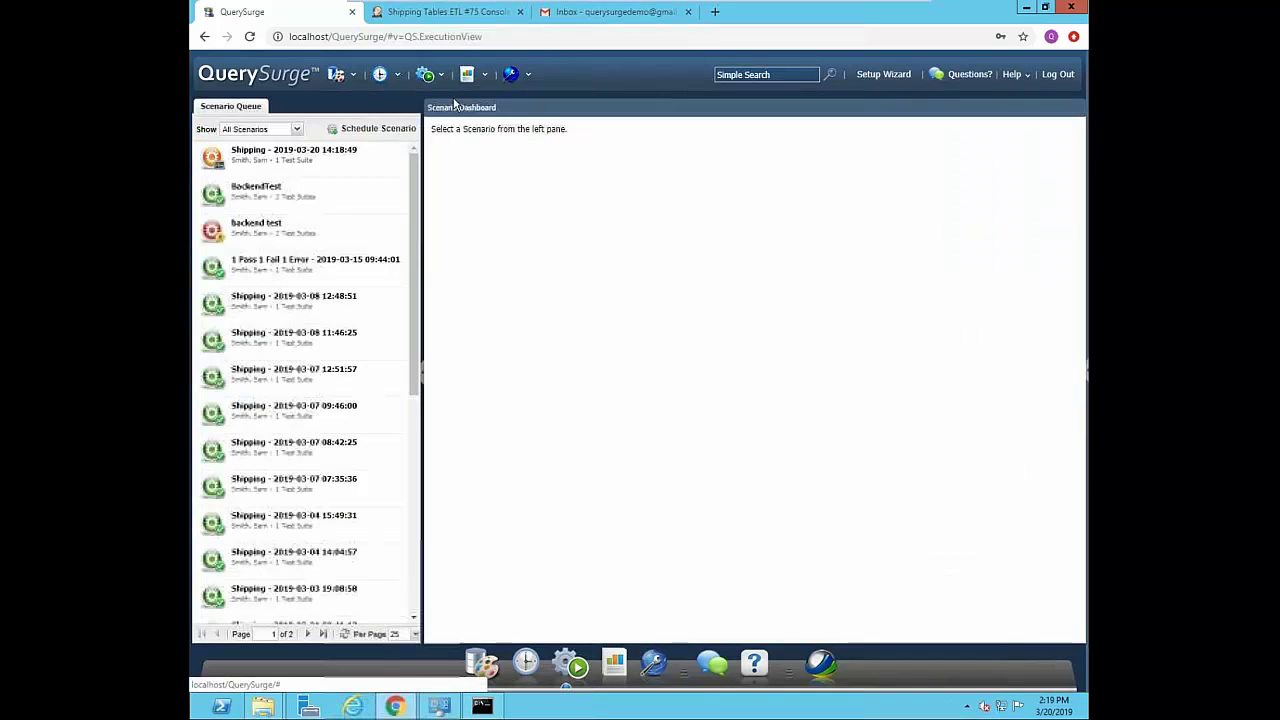
click(276, 162)
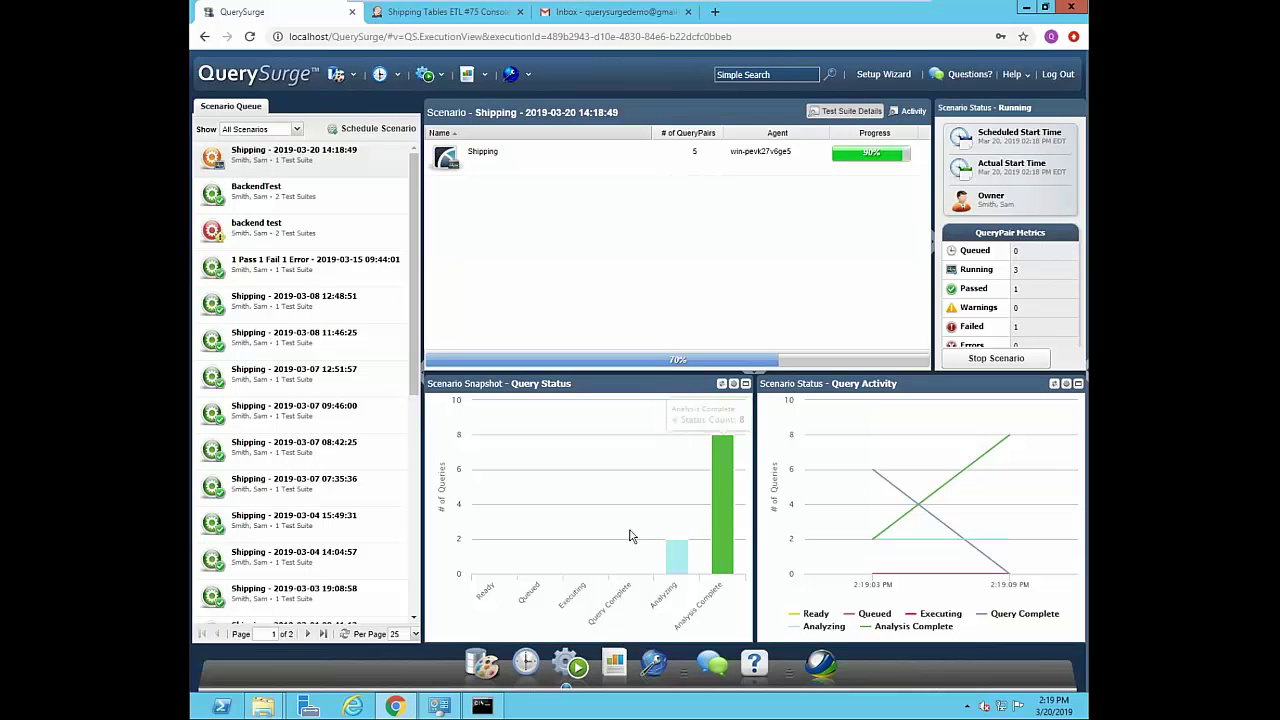
click(577, 160)
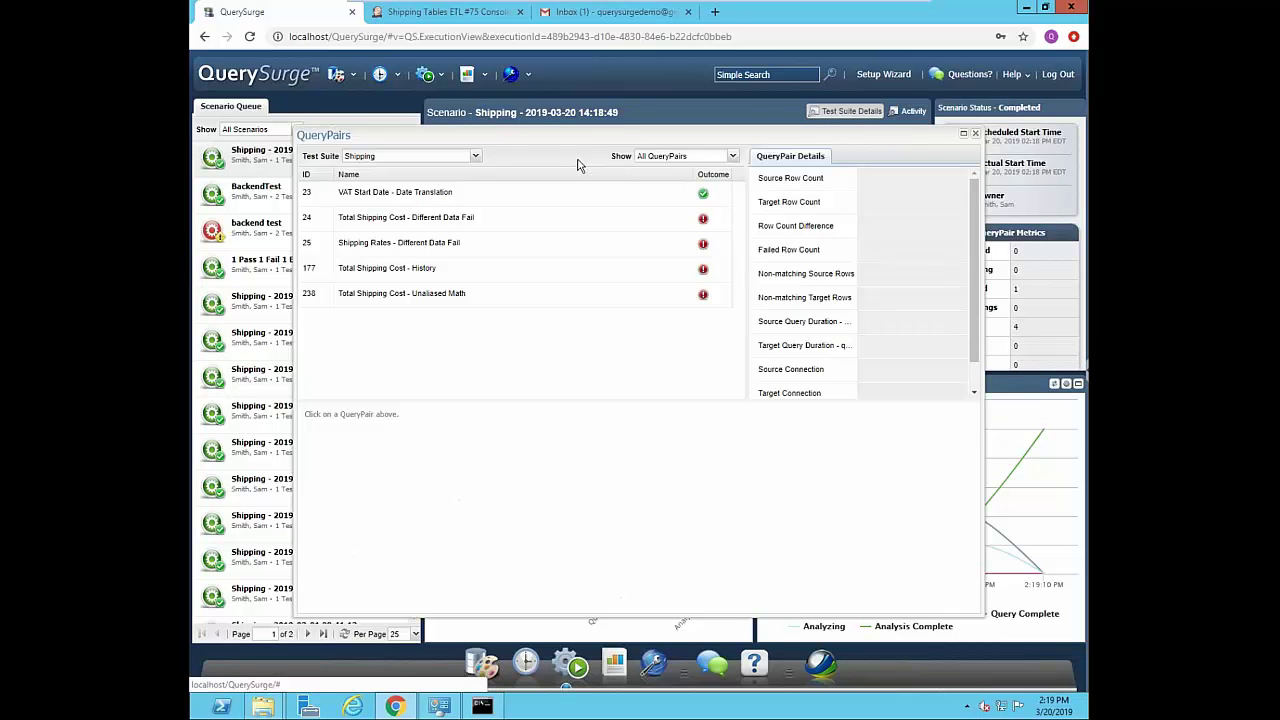
- Compare Total Shipping Cost - History failures side by side, then go back to the Jenkins console
click(410, 272)
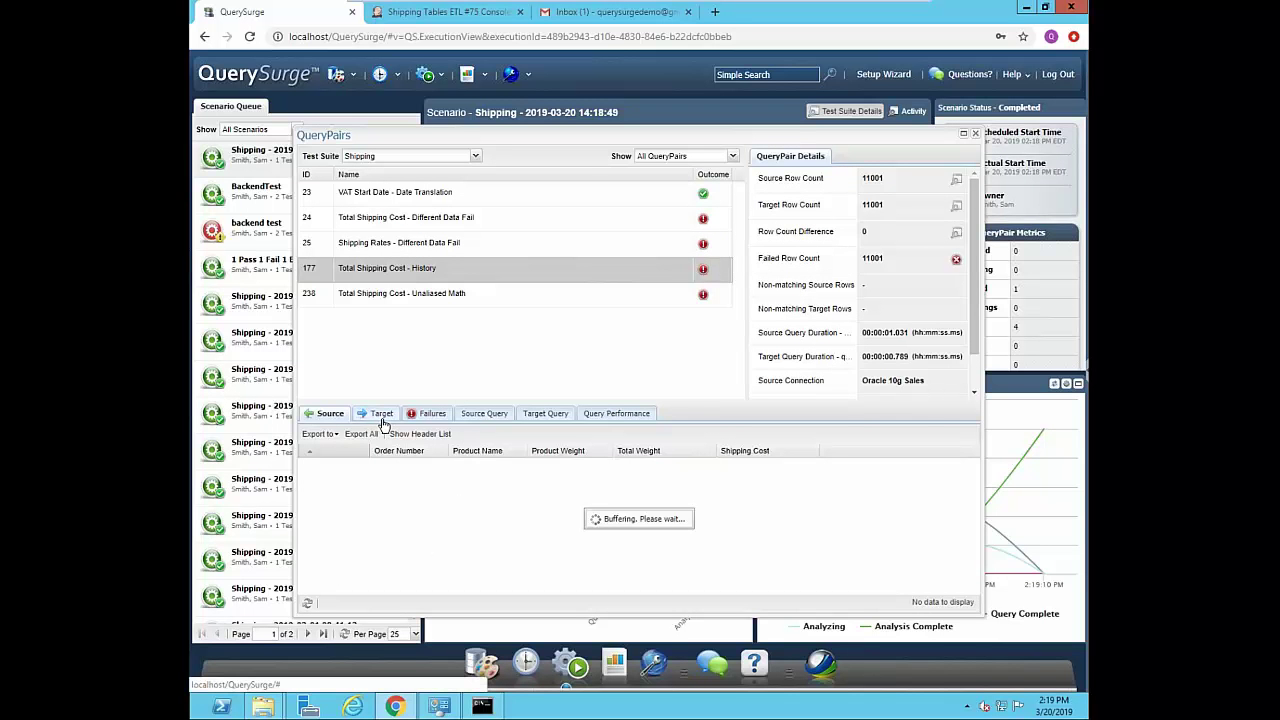
click(424, 414)
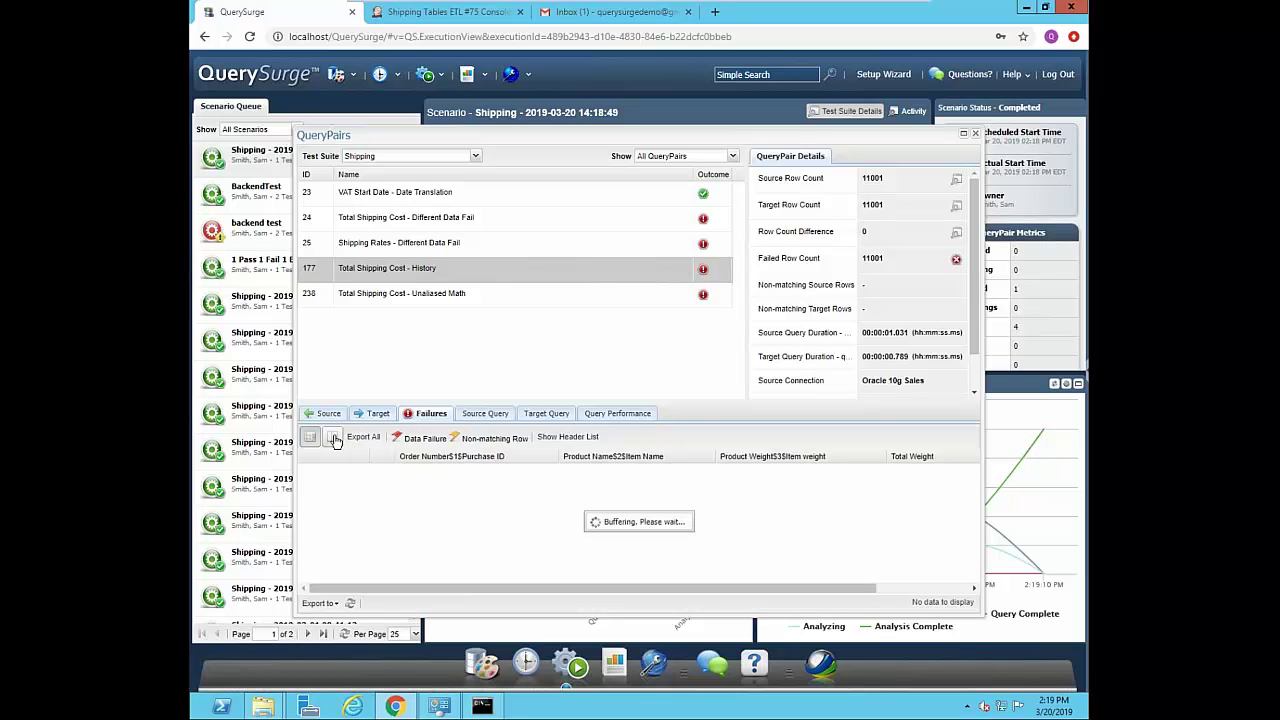
click(334, 439)
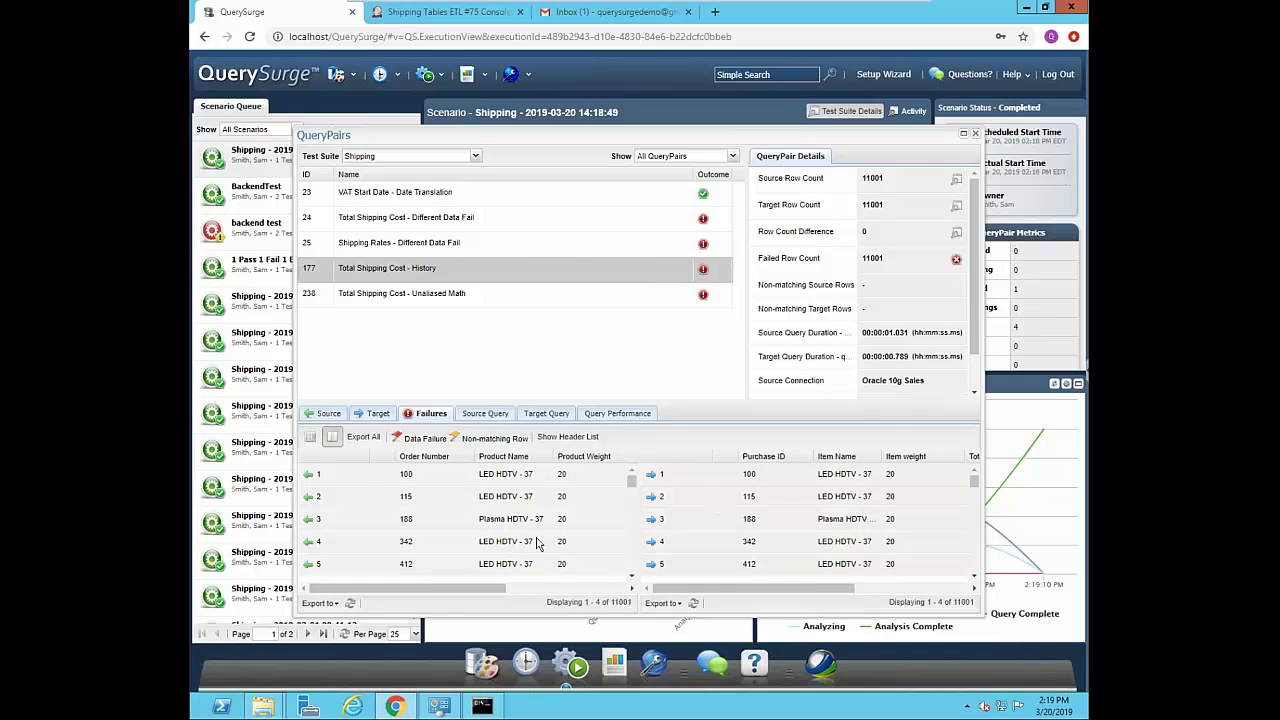
drag(445, 588, 670, 608)
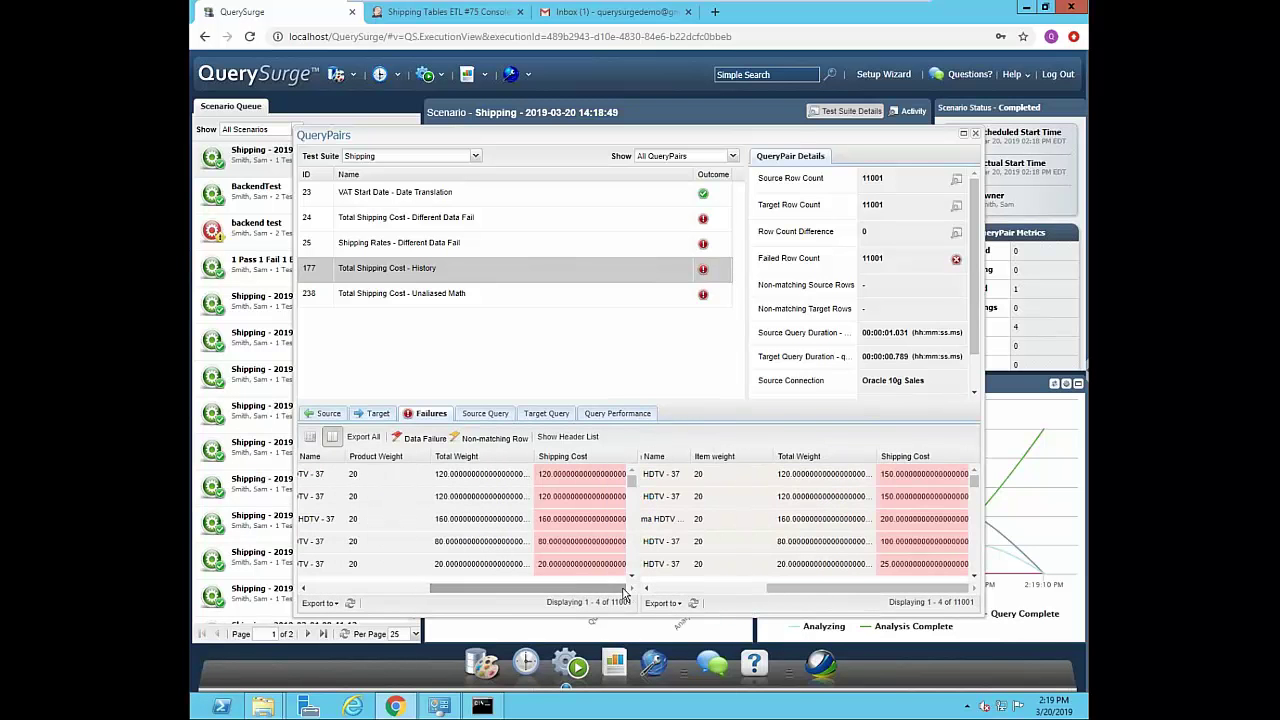
click(975, 134)
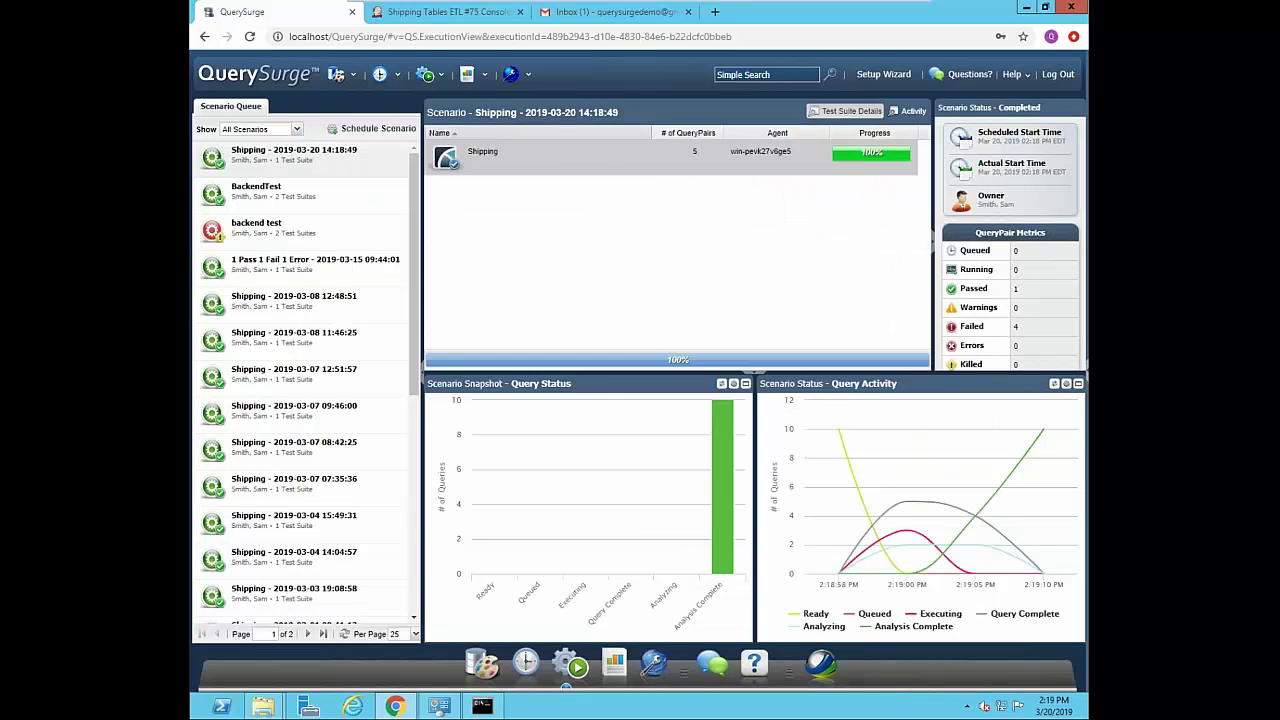
click(425, 14)
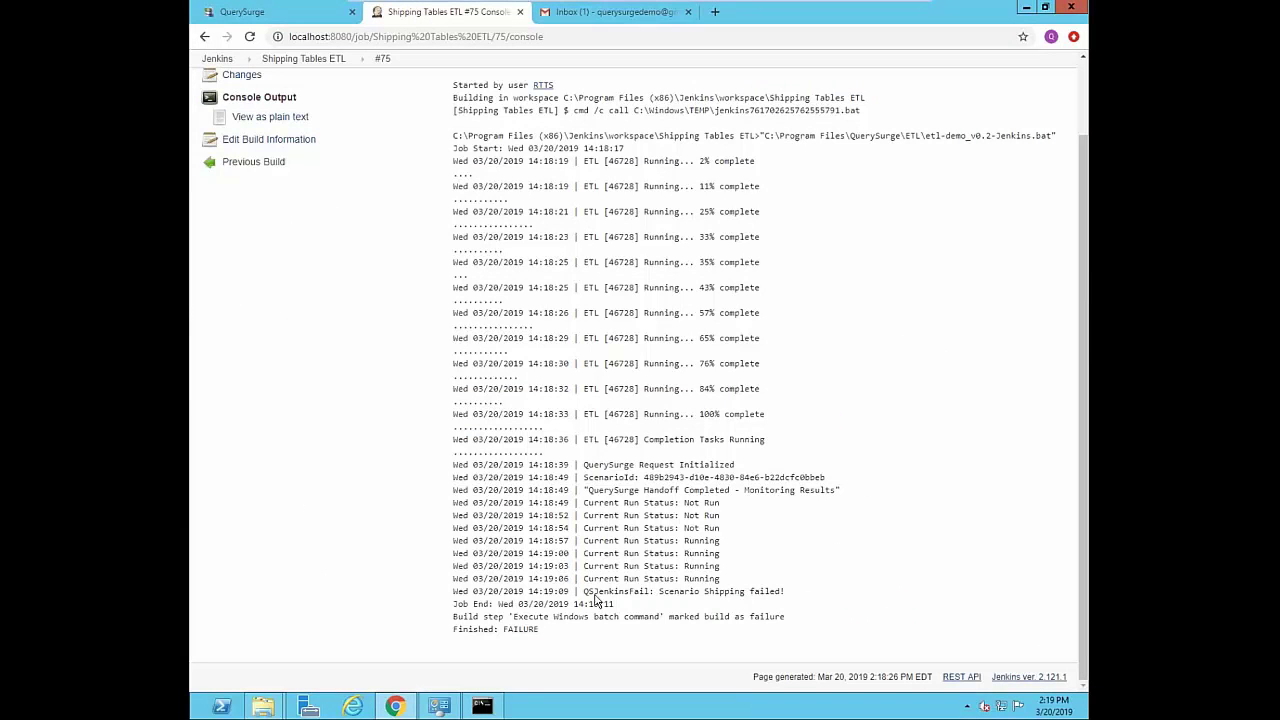
- Highlight the FAILURE result of build #75 in the Jenkins console output
drag(540, 629, 503, 629)
click(606, 17)
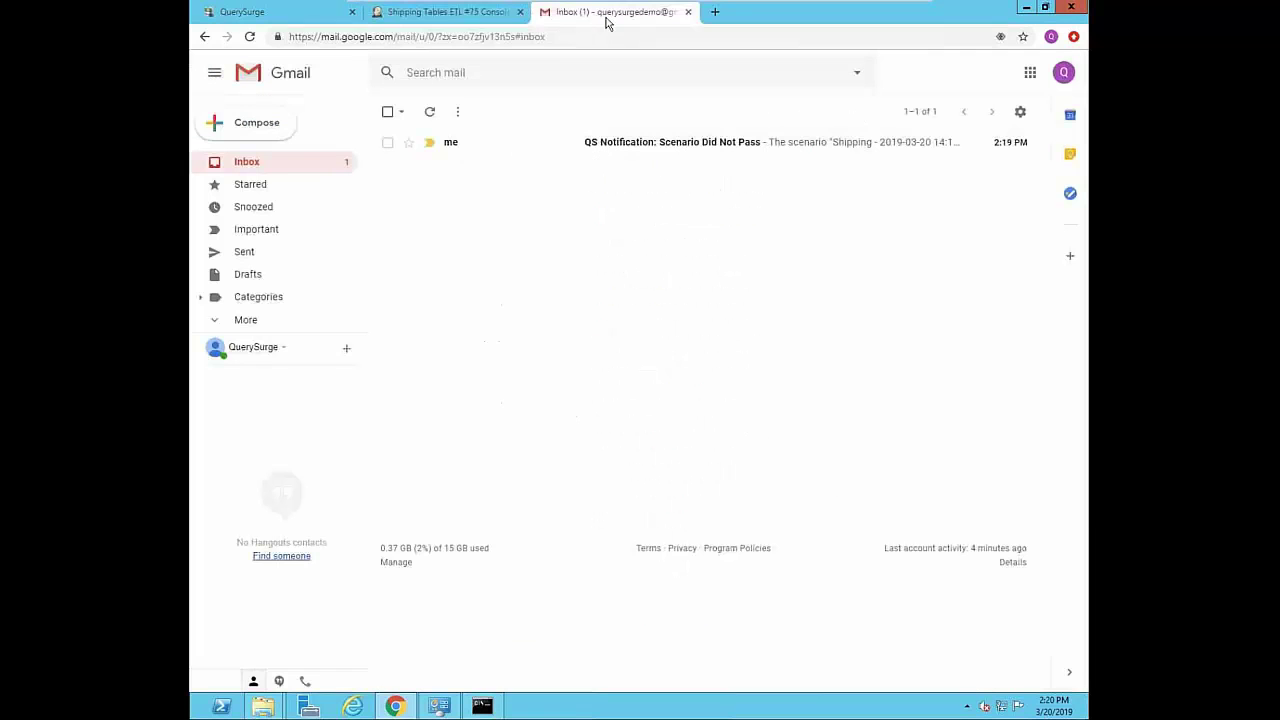
- Open the 'QS Notification: Scenario Did Not Pass' email and read through the Shipping report
click(650, 146)
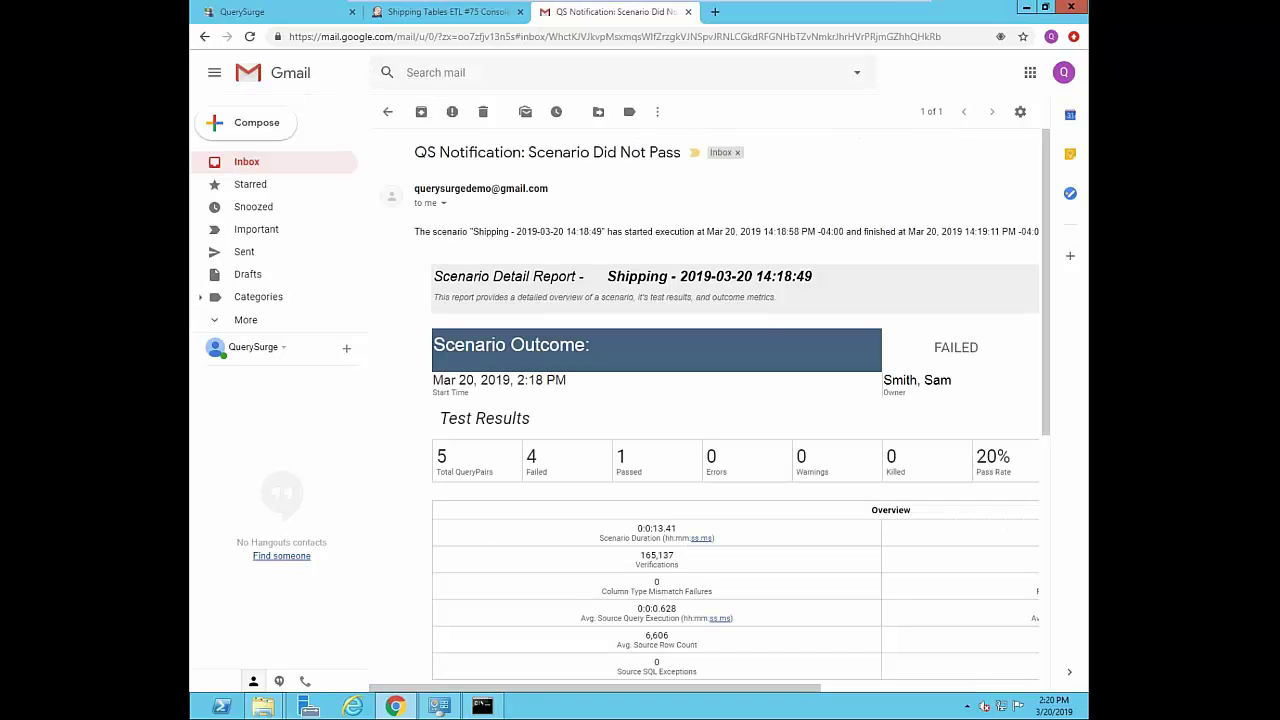
scroll(770, 321, down, 3)
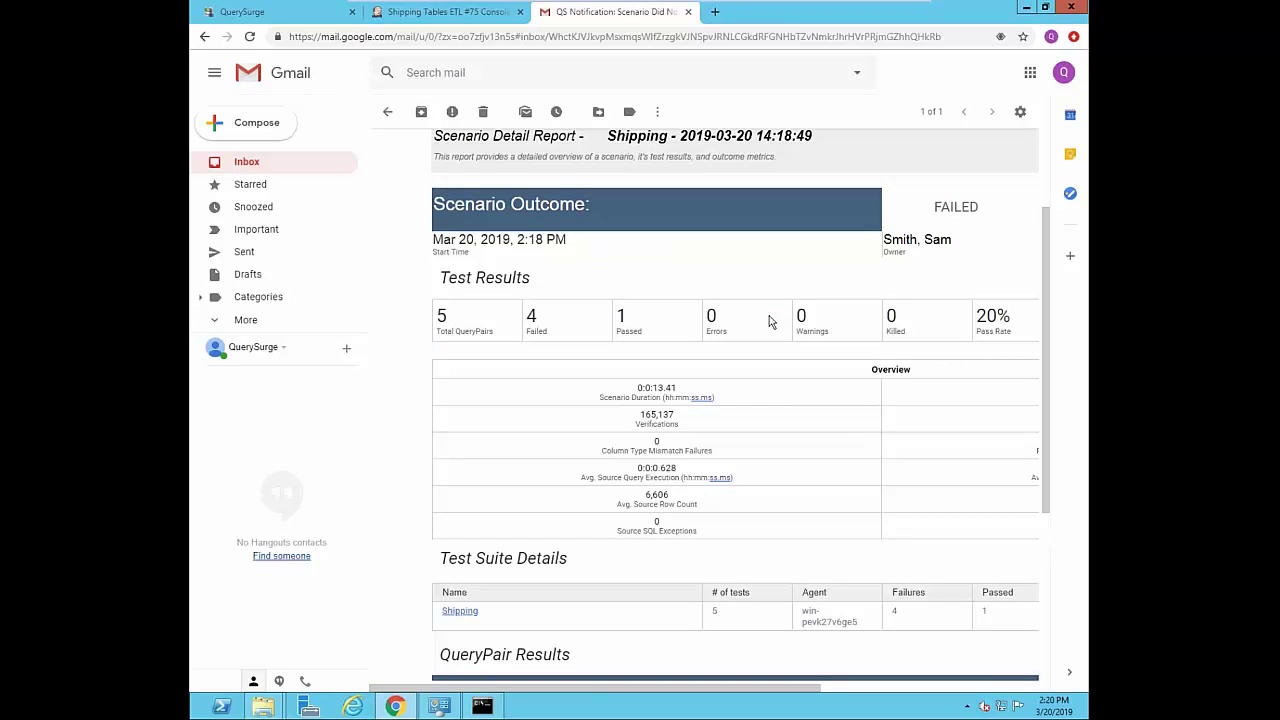
scroll(770, 321, down, 3)
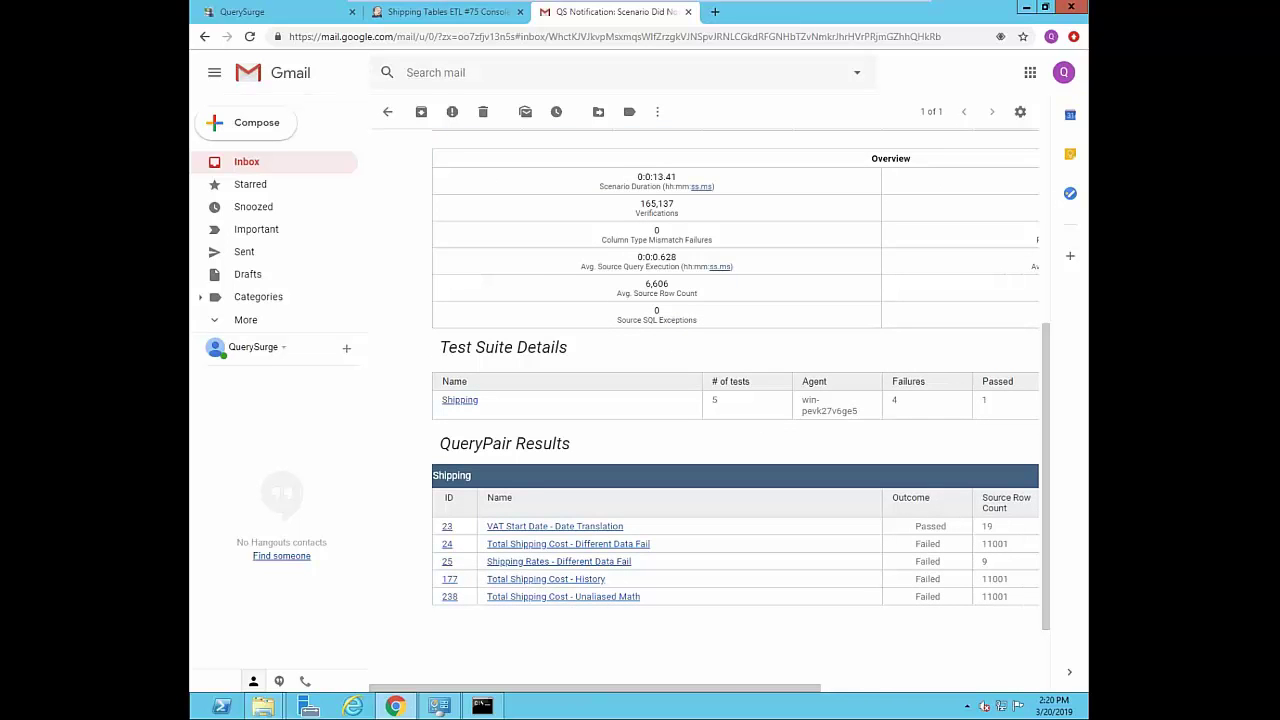
mouse_move(603, 693)
mouse_down()
mouse_move(851, 709)
mouse_move(600, 678)
mouse_up()
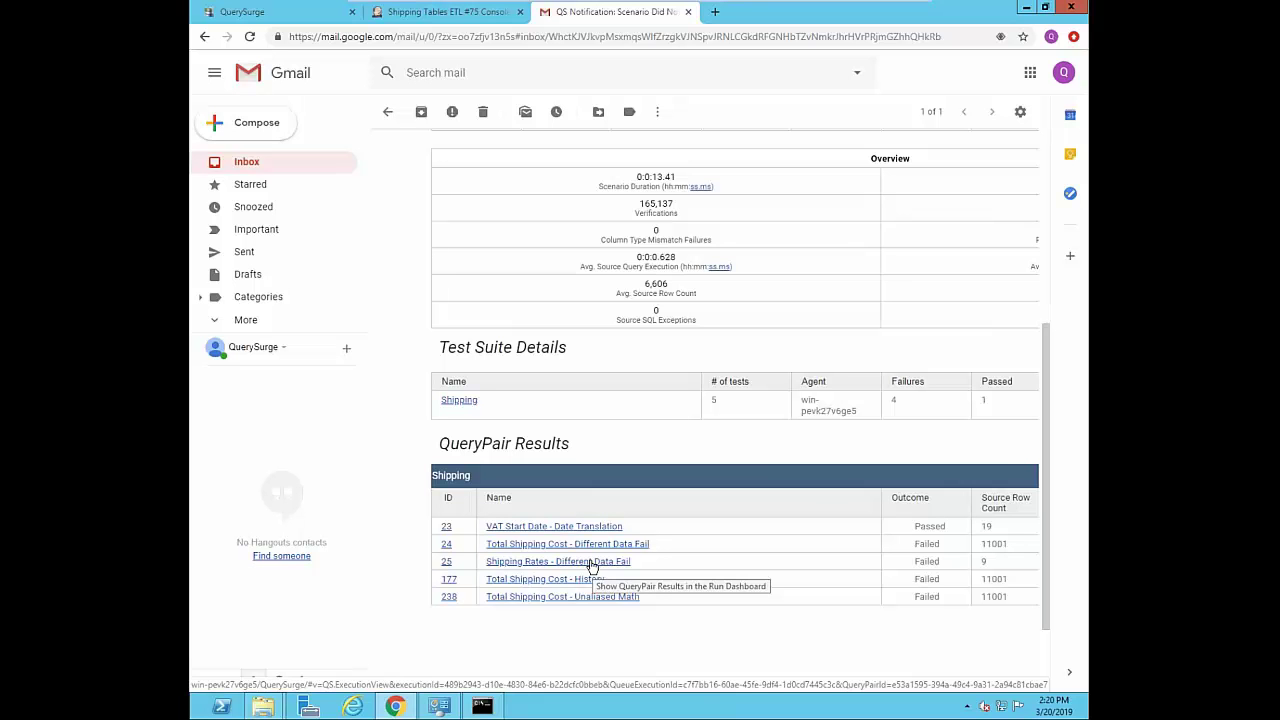
- Bring up the Shipping Rates - Different Data Fail query pair in QuerySurge
click(285, 16)
double_click(549, 163)
click(379, 252)
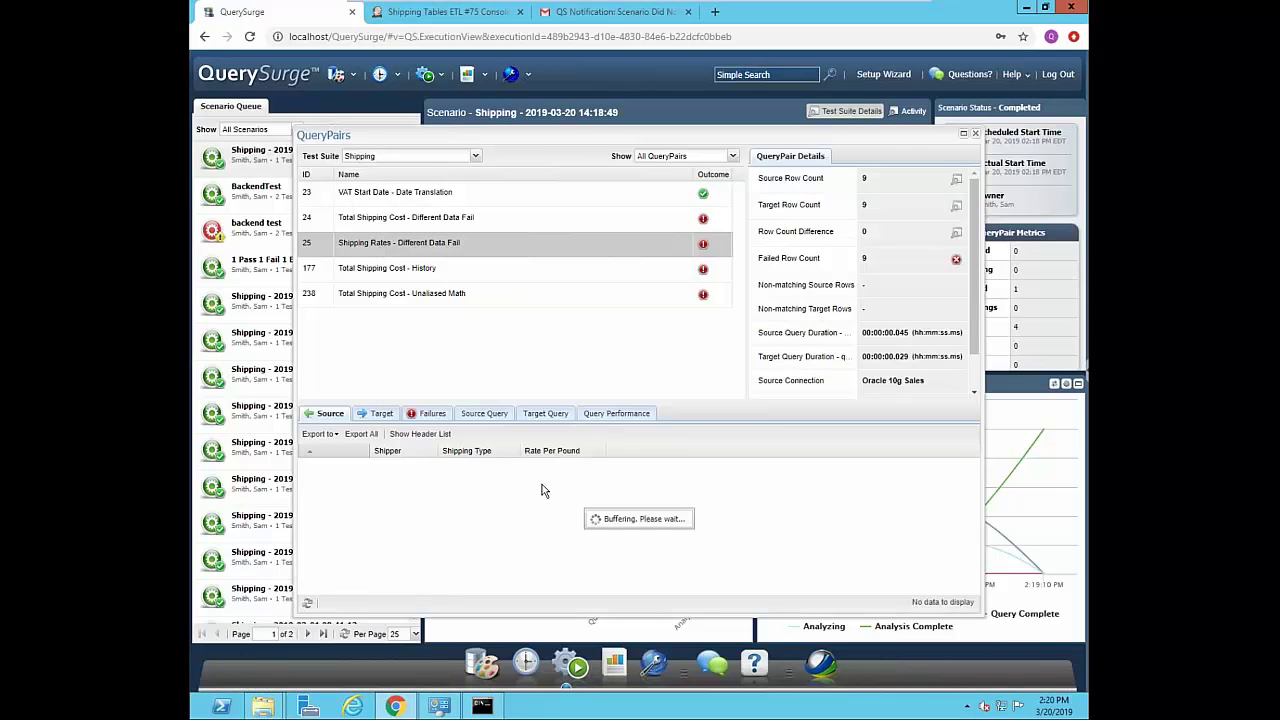
- Close the QueryPairs window and show the reports toolbar dropdown
click(975, 133)
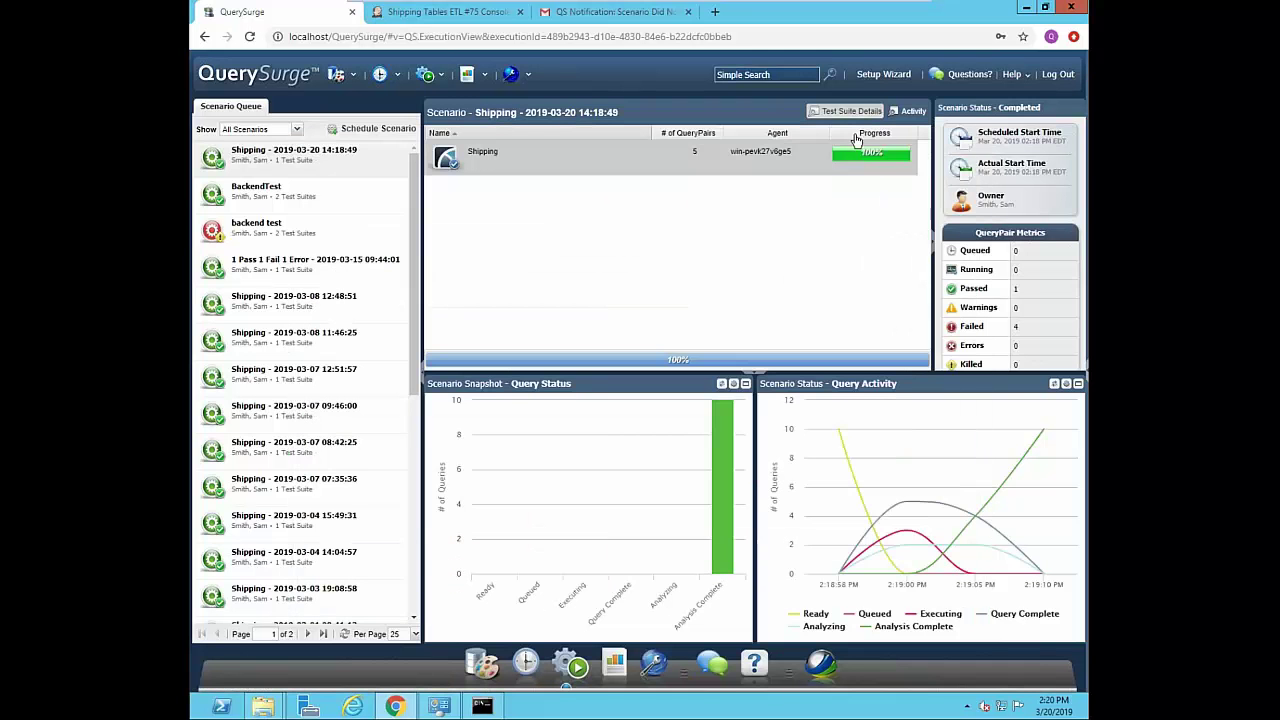
click(488, 76)
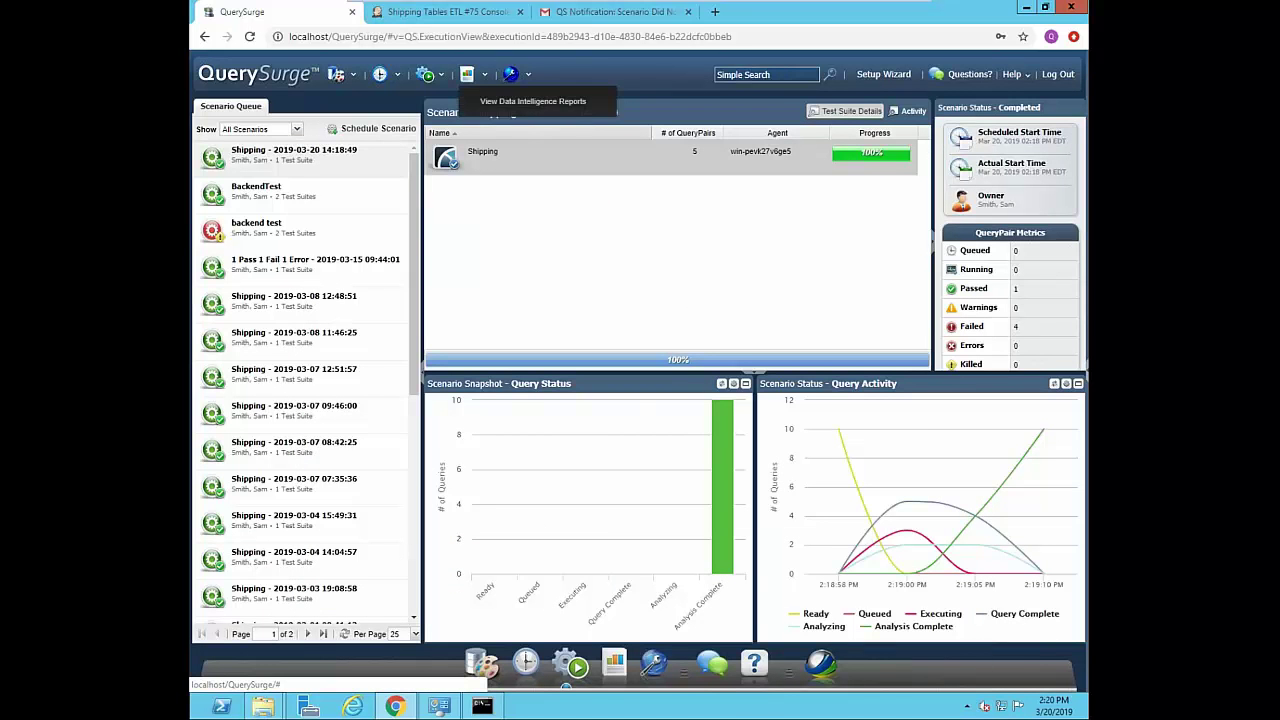
click(514, 101)
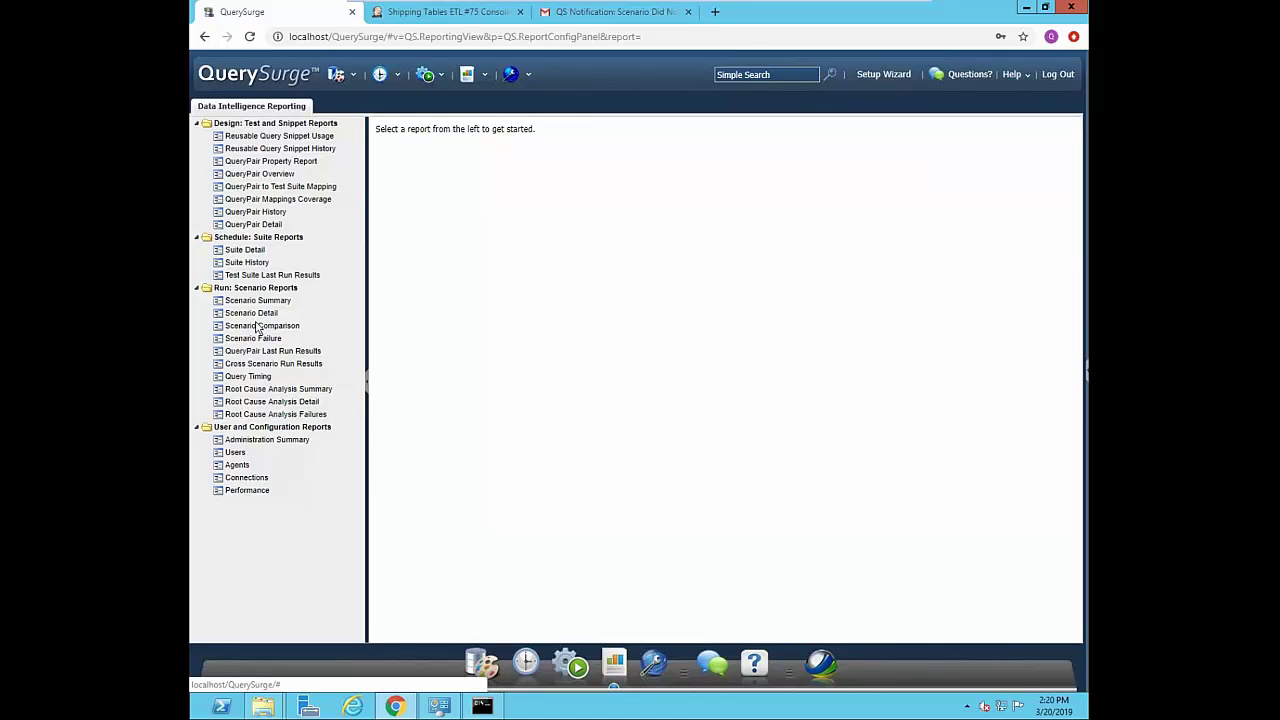
click(252, 313)
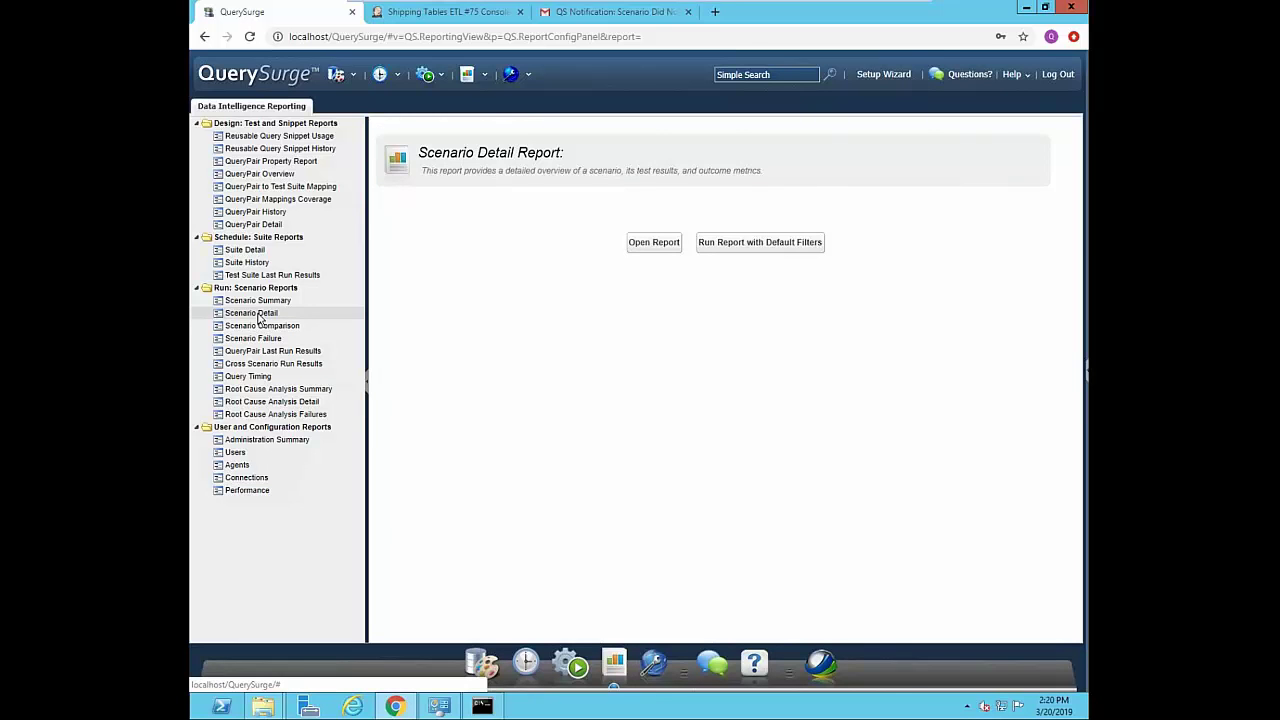
click(650, 246)
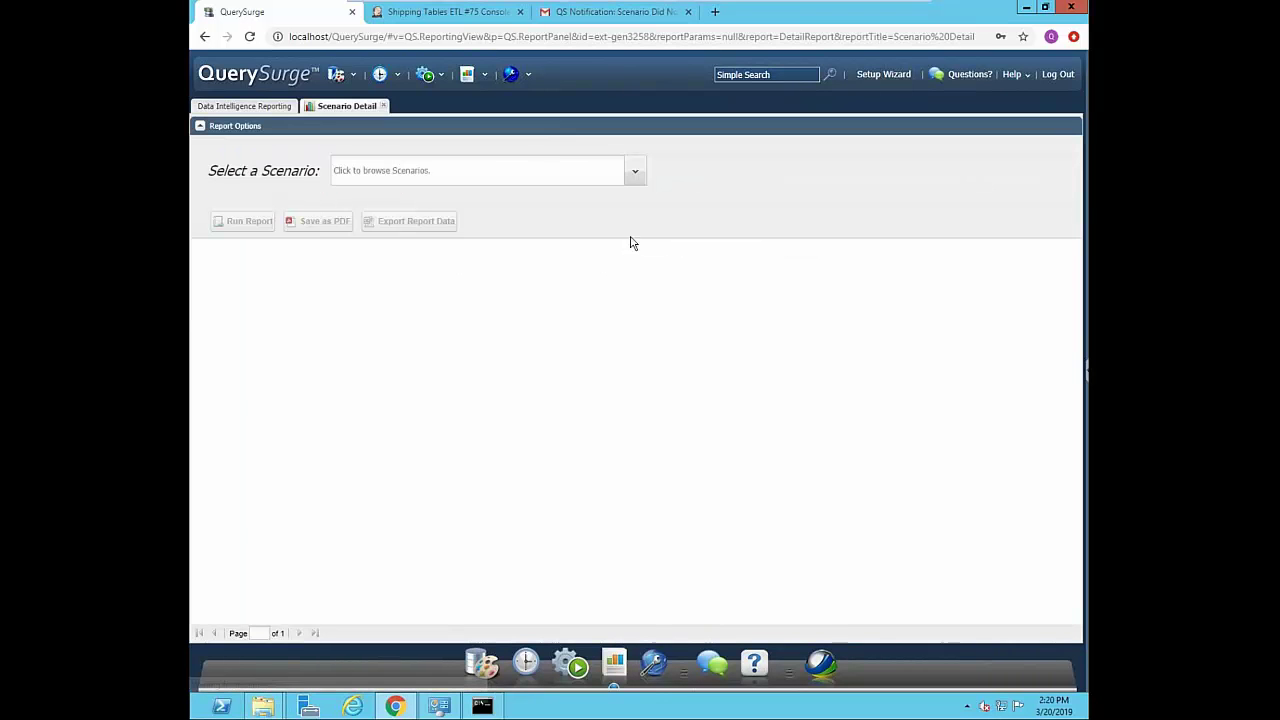
click(636, 176)
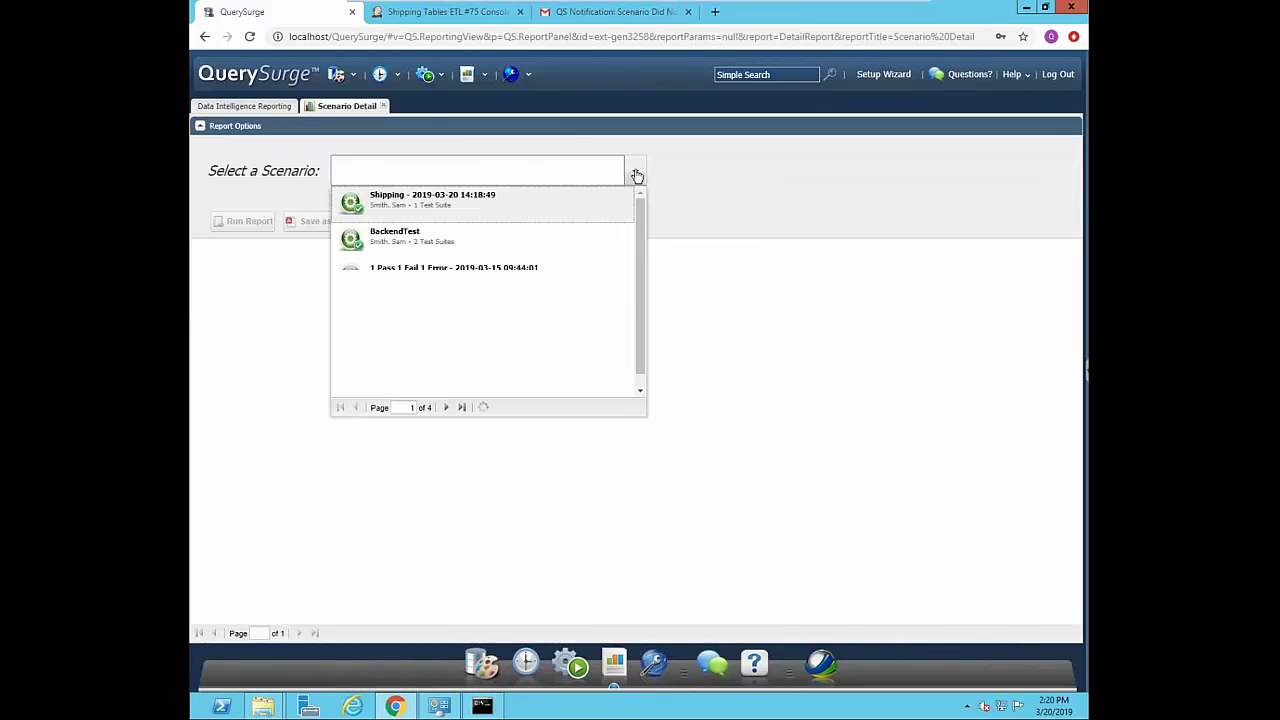
click(425, 204)
click(250, 221)
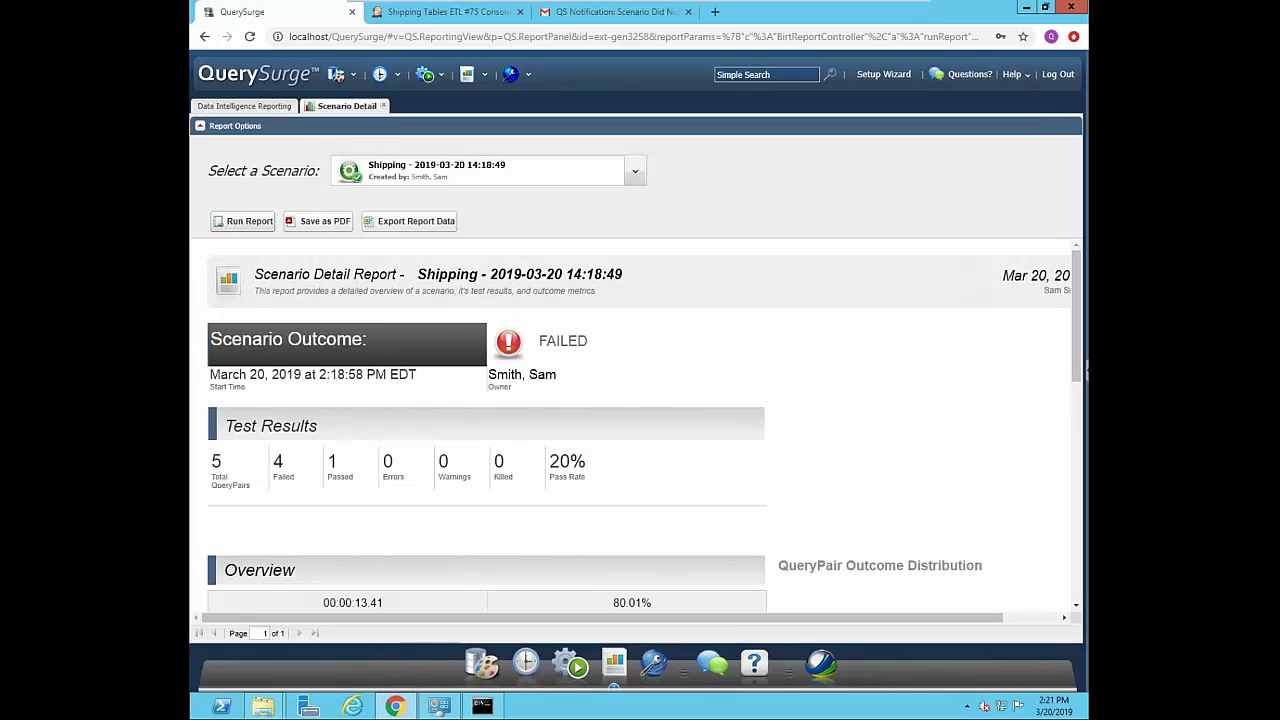
- Review the report and highlight its 80.01% data reliability figure
scroll(1062, 312, down, 2)
scroll(1062, 312, down, 1)
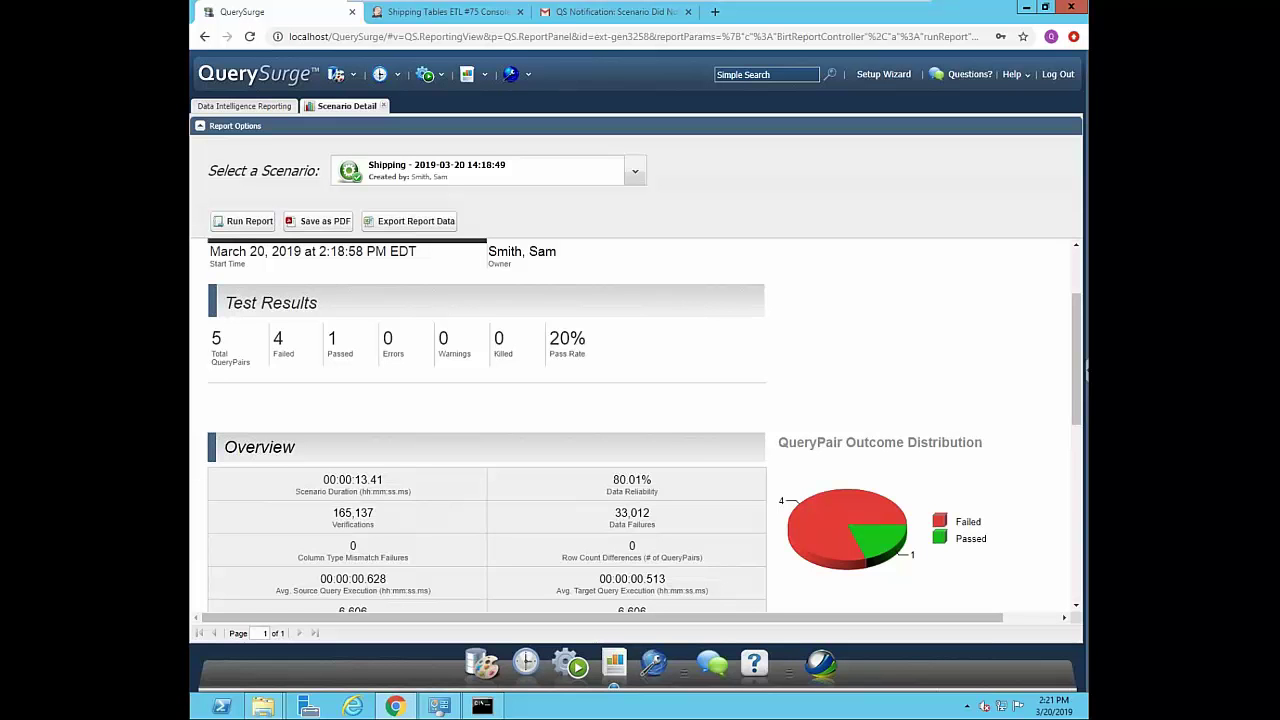
drag(614, 480, 653, 480)
drag(1076, 318, 1052, 477)
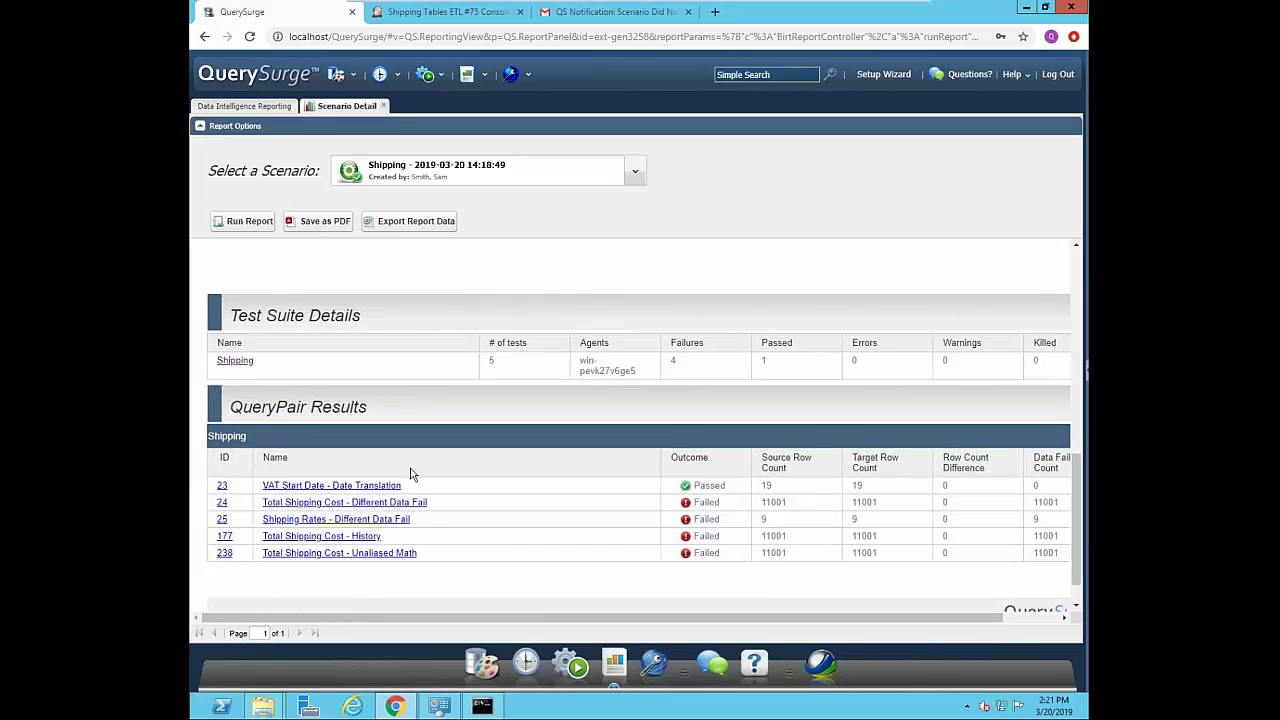